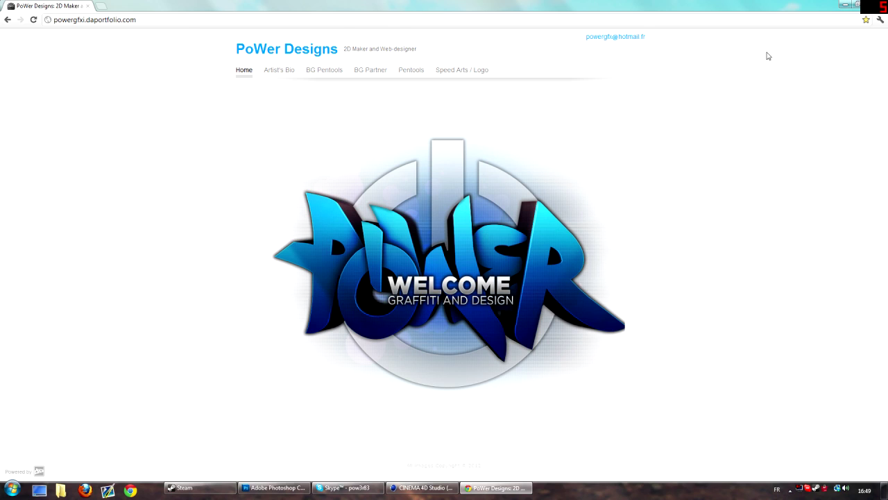
- Bring up the Cinema 4D Wizar3D.c4d POWER lettering scene
left_click(844, 5)
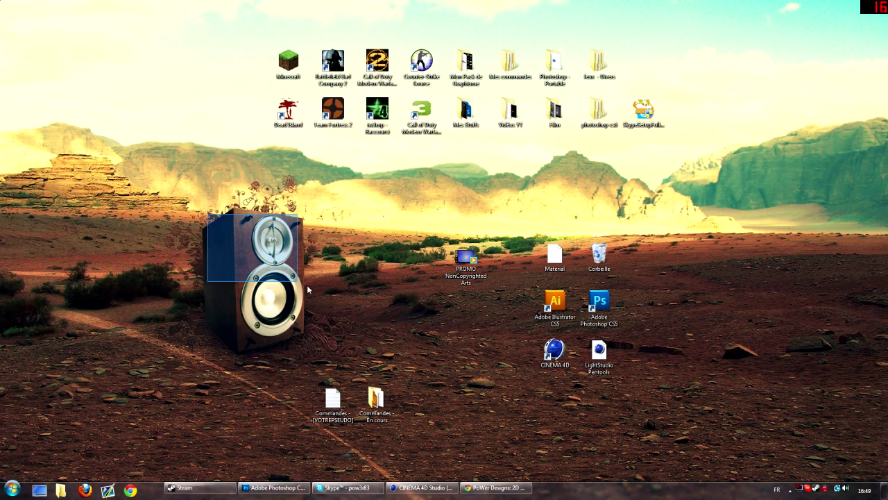
left_click_drag(343, 339, 144, 189)
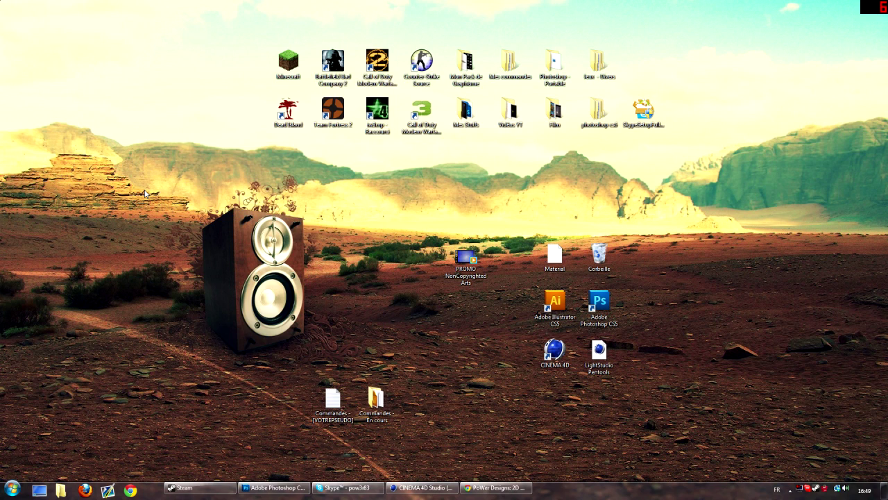
left_click(479, 488)
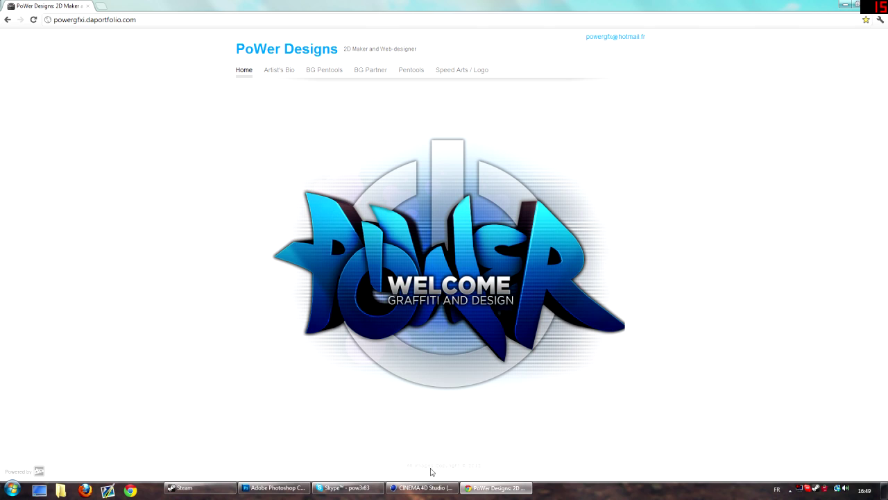
mouse_move(421, 488)
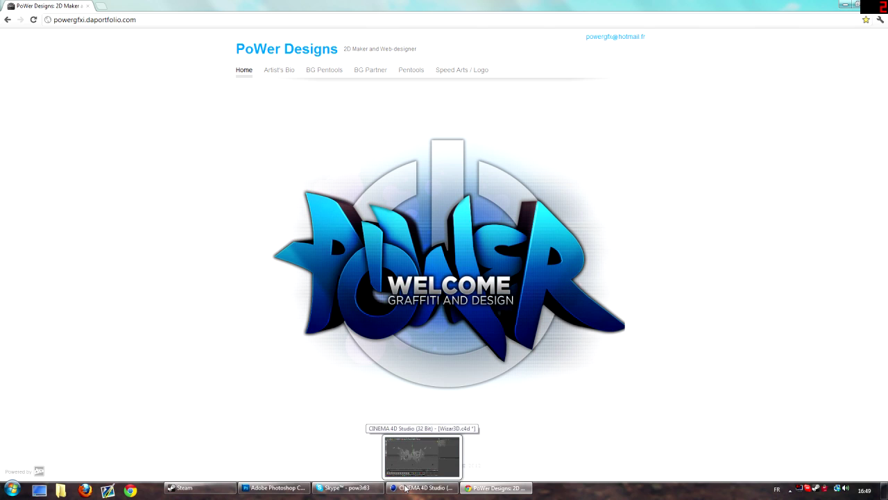
left_click(405, 488)
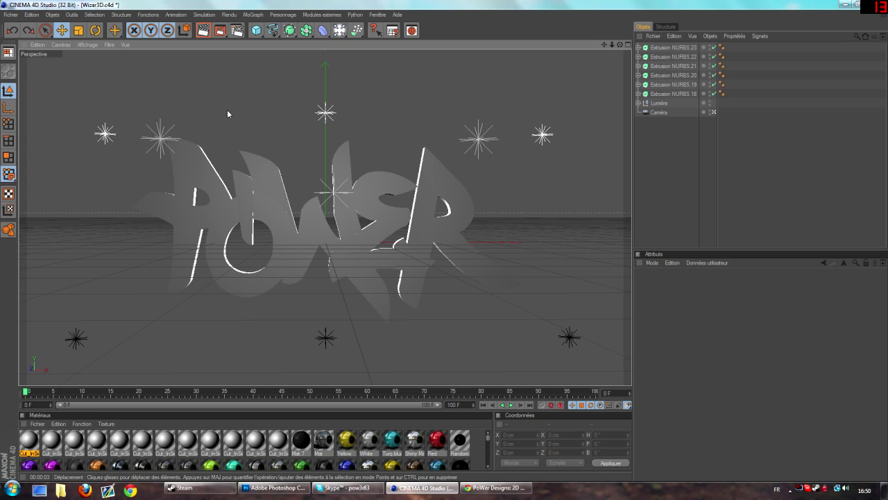
- Select Extrusion NURBS.18 through Extrusion NURBS.23 together in the Objects manager
left_click(670, 93)
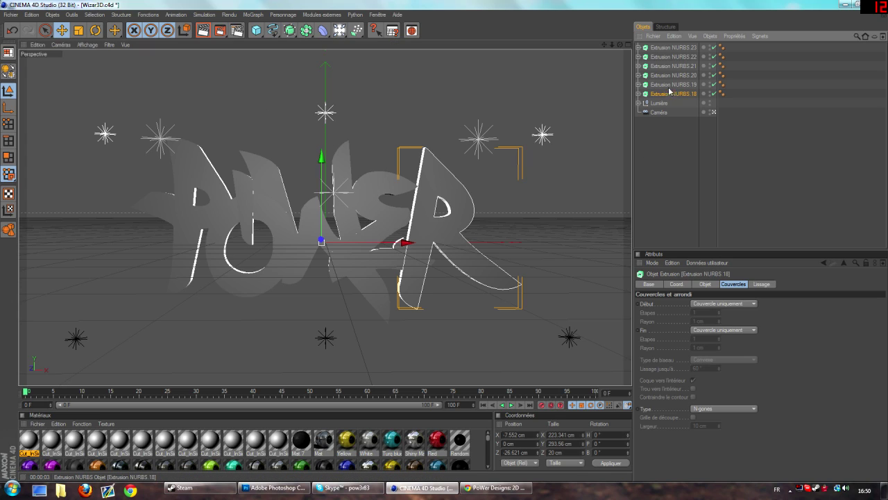
left_click(432, 97)
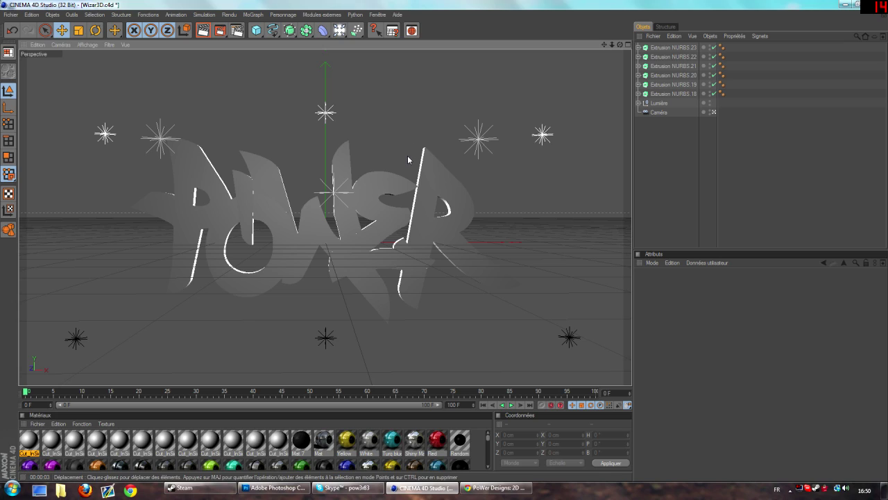
left_click(674, 92)
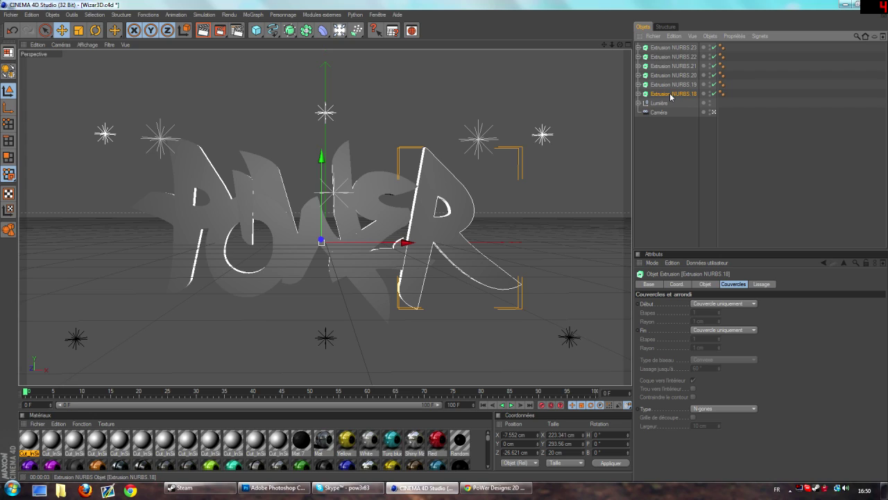
left_click(673, 48, "shift")
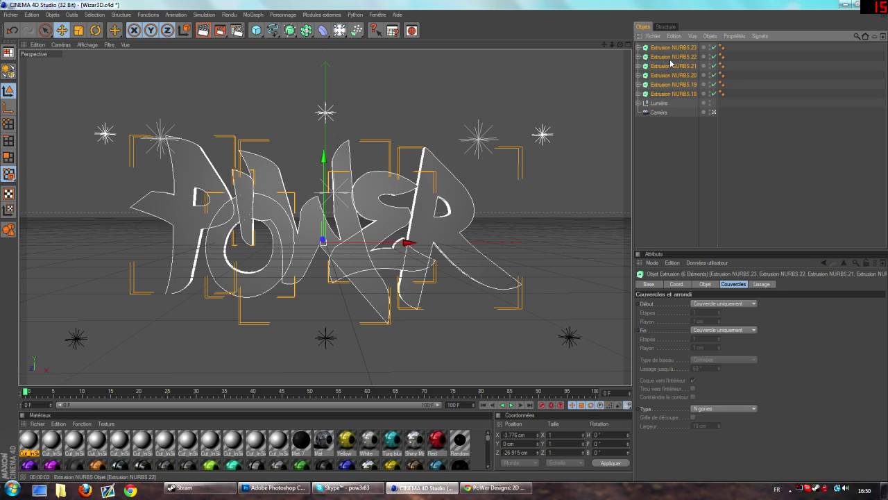
- Set the letters' Mouvement Z extrusion depth to 110 cm
left_click(717, 304)
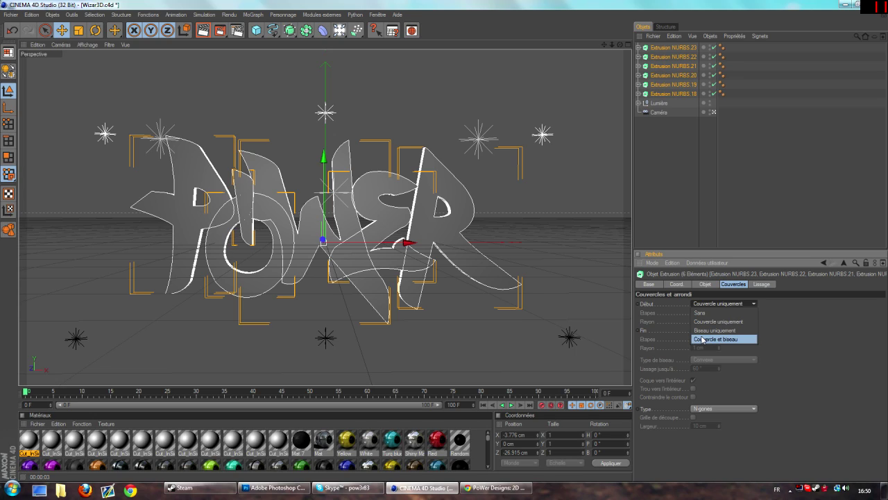
left_click(702, 339)
left_click(705, 285)
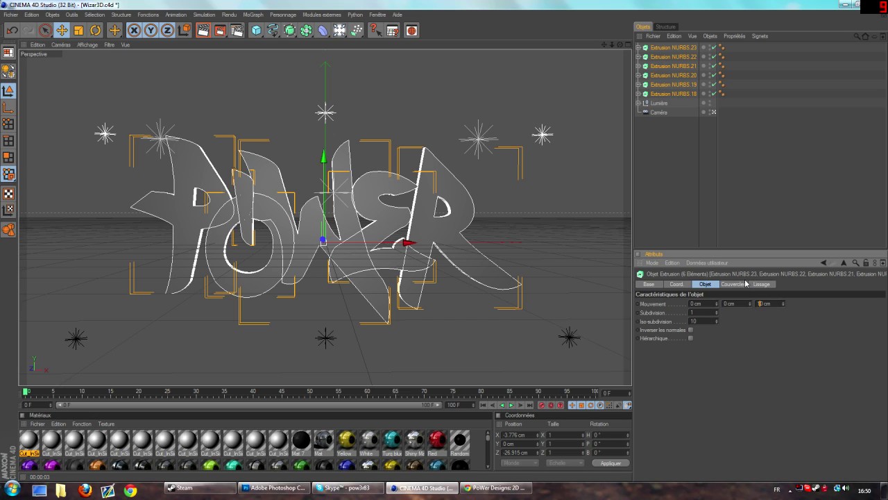
type("10")
key("Return")
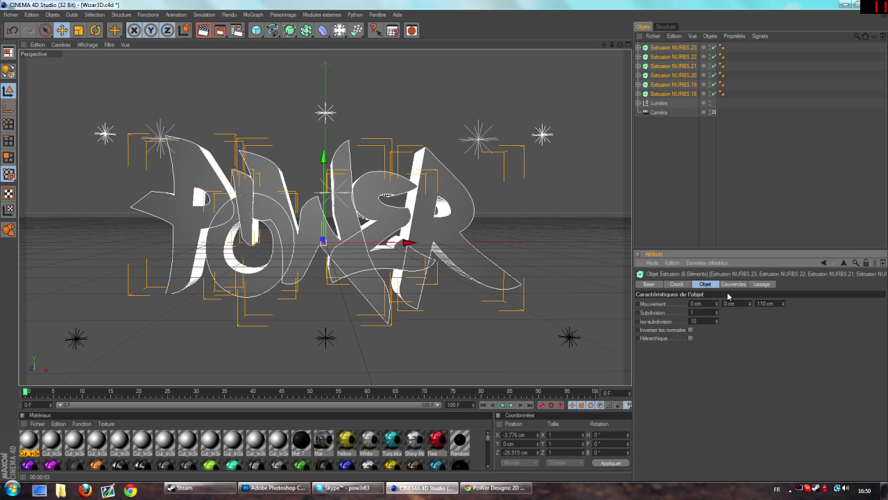
left_click(734, 284)
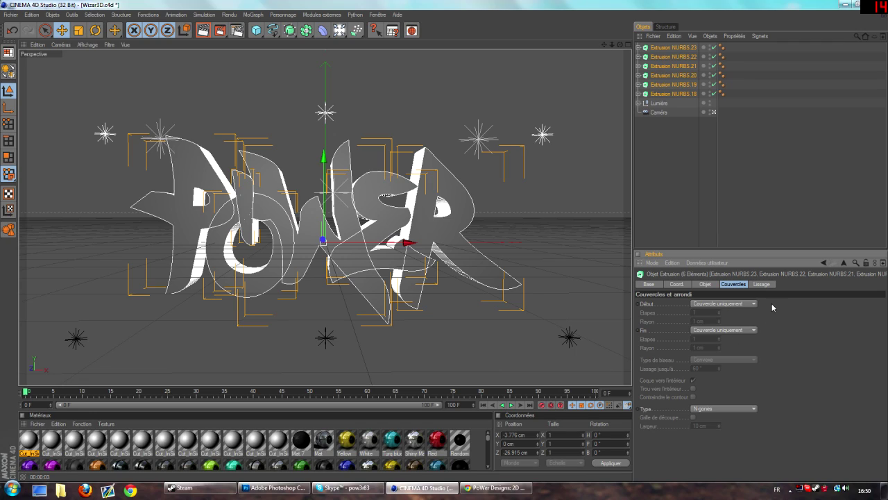
- Set both Début and Fin caps to Couvercle et biseau with 1 cm radius
left_click(746, 306)
left_click(747, 305)
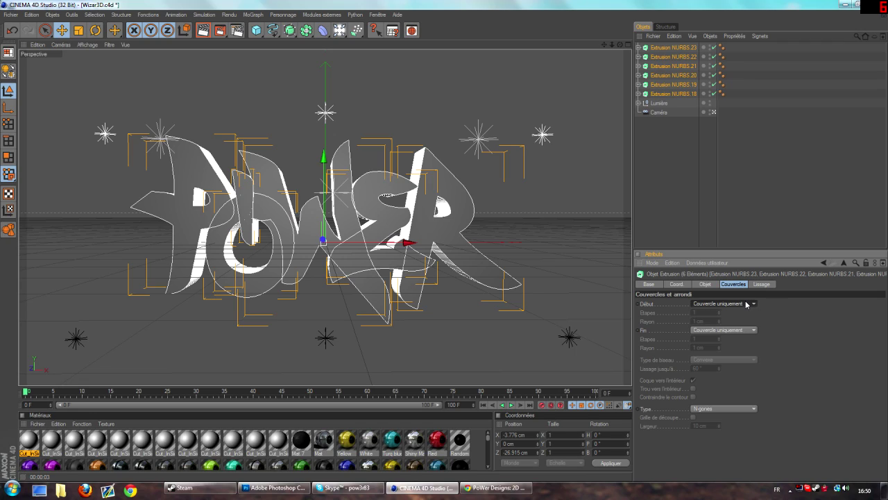
left_click(747, 305)
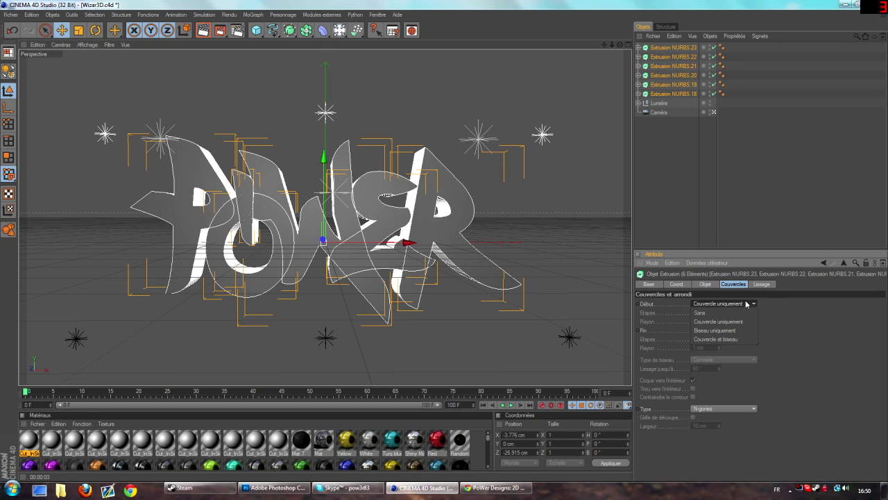
left_click(733, 340)
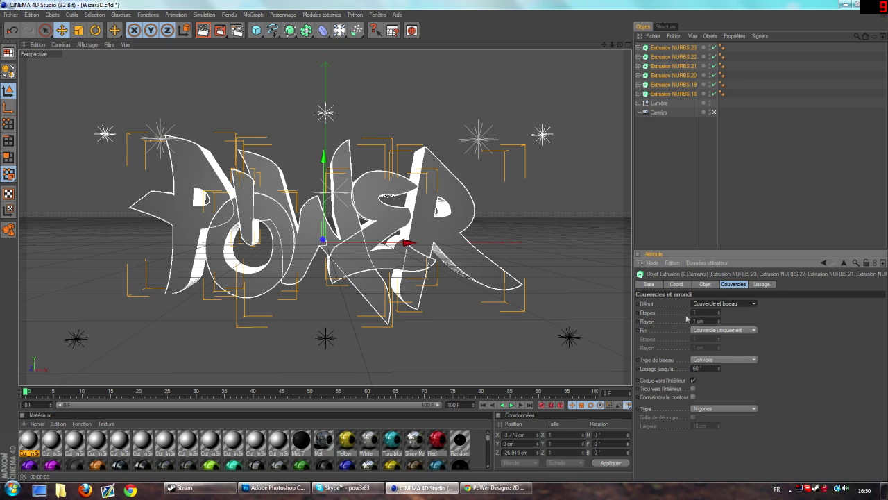
left_click(719, 333)
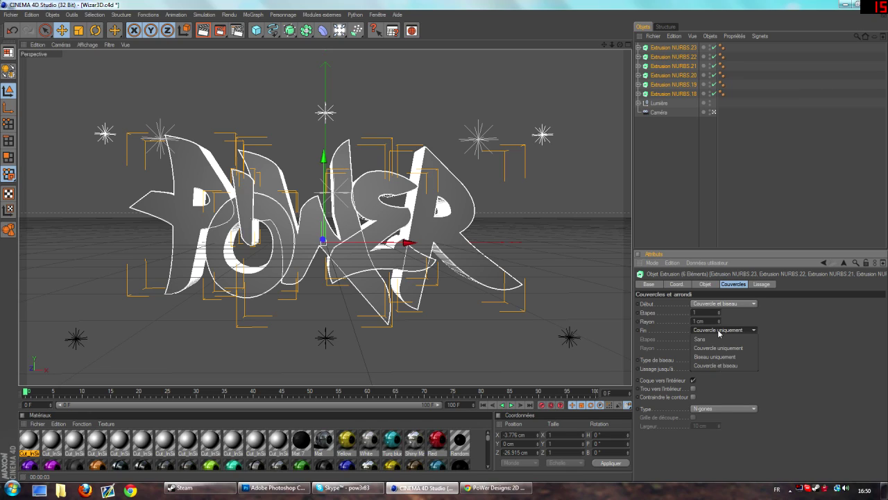
left_click(718, 365)
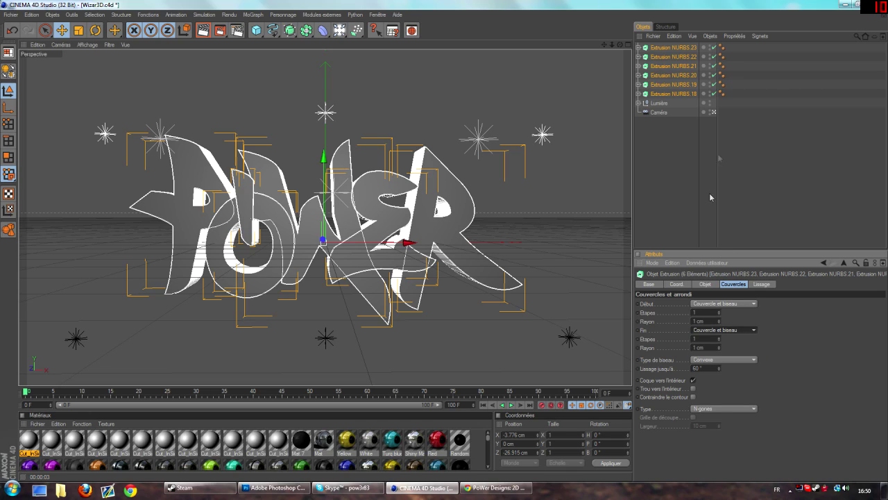
left_click(667, 95)
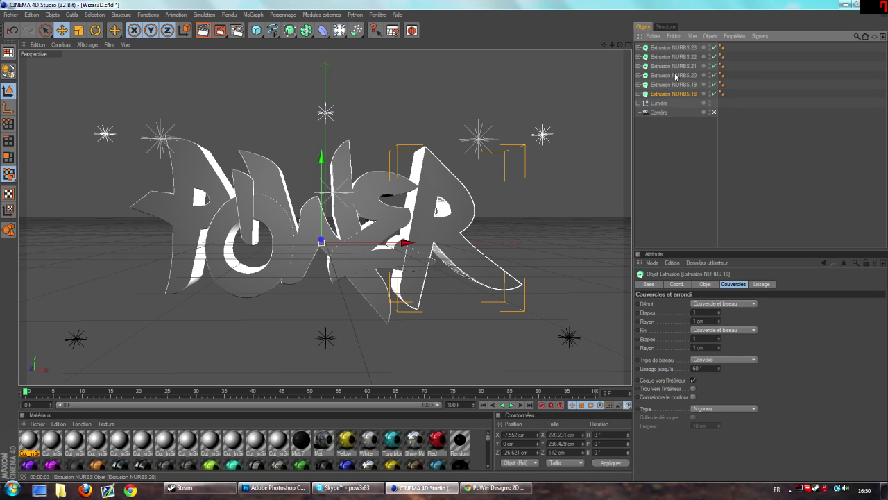
- In the four-view layout, push the P and W letters back along Z
left_click(675, 46)
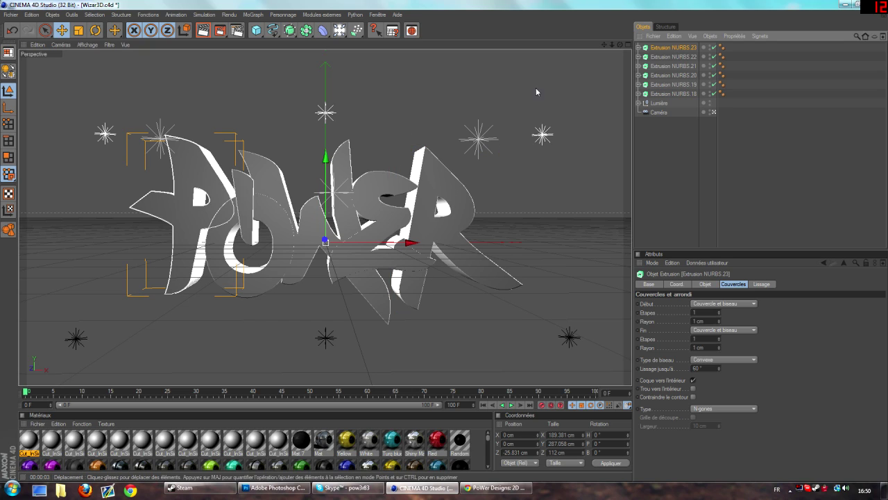
middle_click(608, 65)
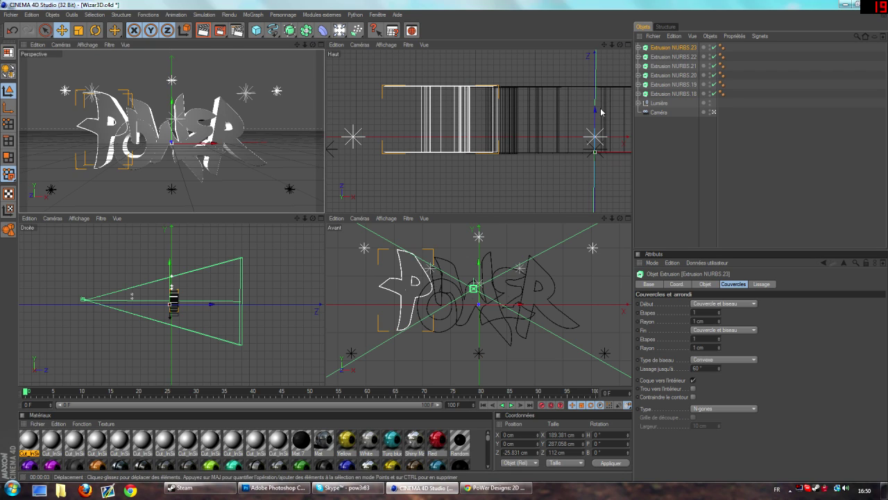
left_click_drag(601, 111, 595, 113)
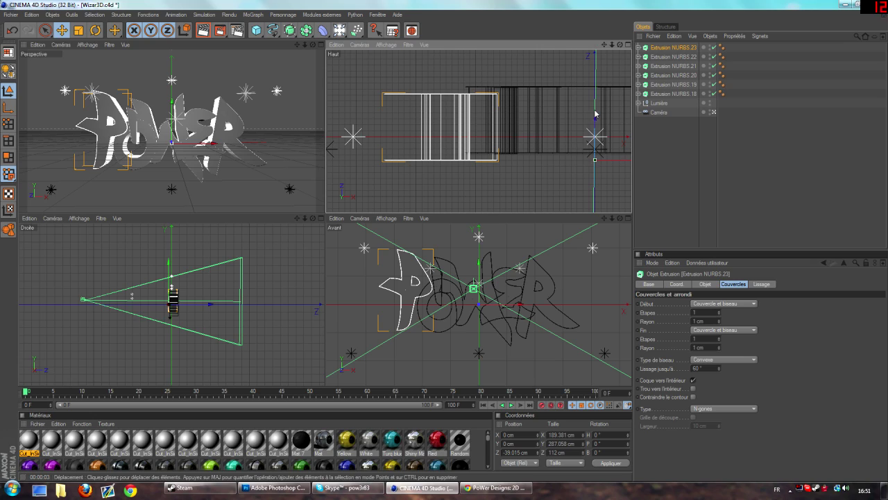
scroll(590, 142, "down", 2)
scroll(583, 128, "down", 2)
left_click(569, 101)
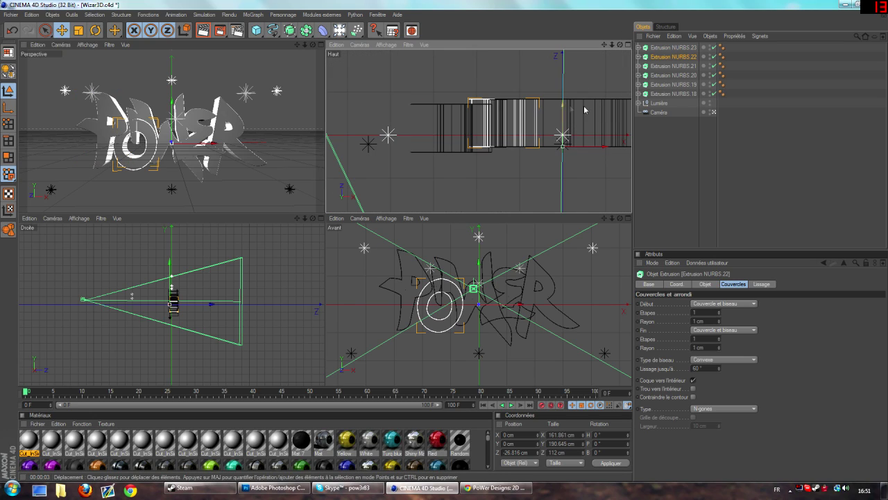
left_click(587, 119)
left_click(562, 106)
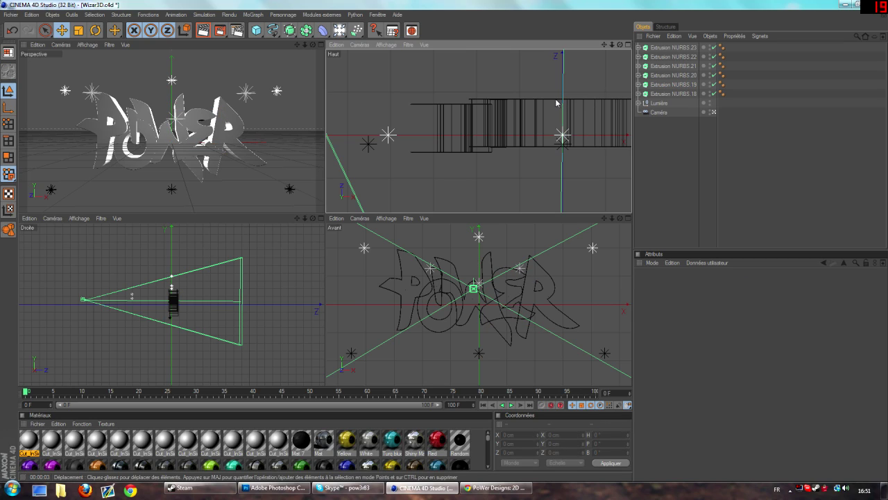
left_click_drag(557, 103, 557, 117)
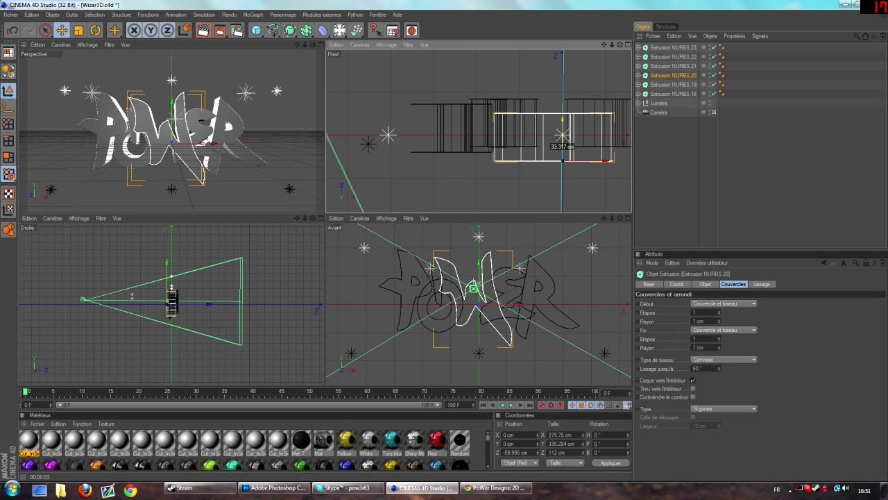
- Move the narrow piece and the R letter back in depth, nudging R to X −8.627 cm
left_click(673, 57)
left_click(673, 65)
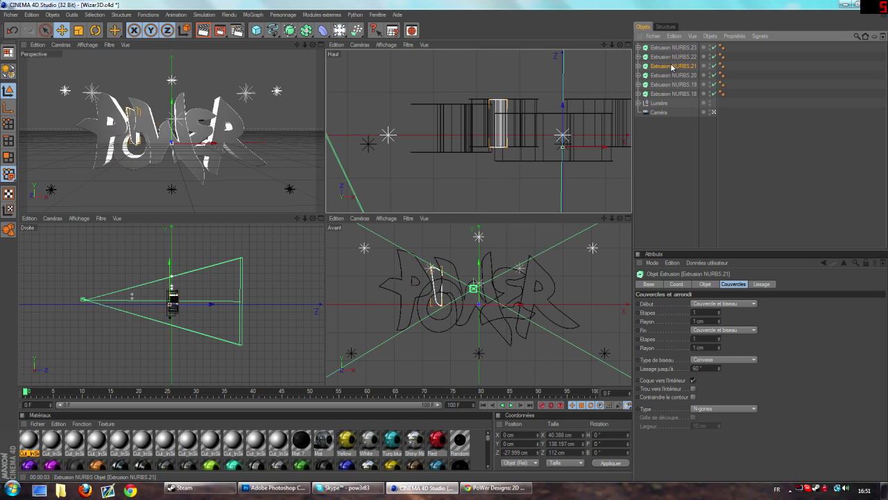
left_click_drag(563, 109, 560, 141)
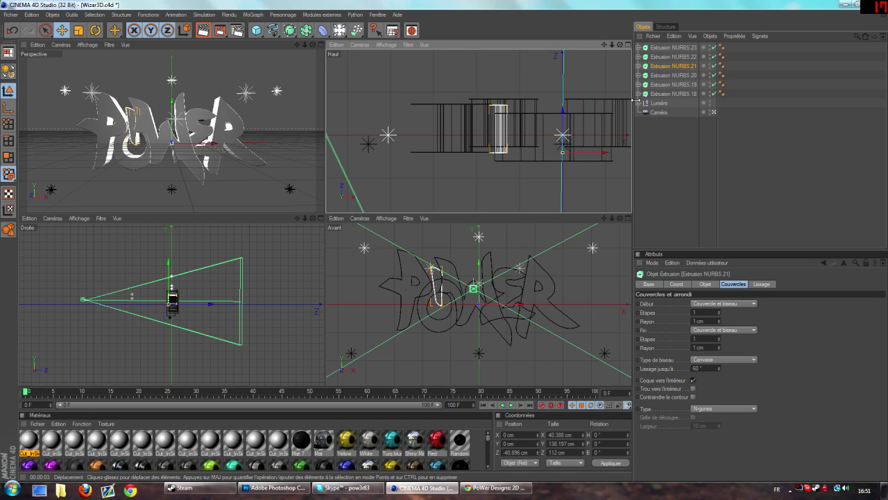
left_click(673, 48)
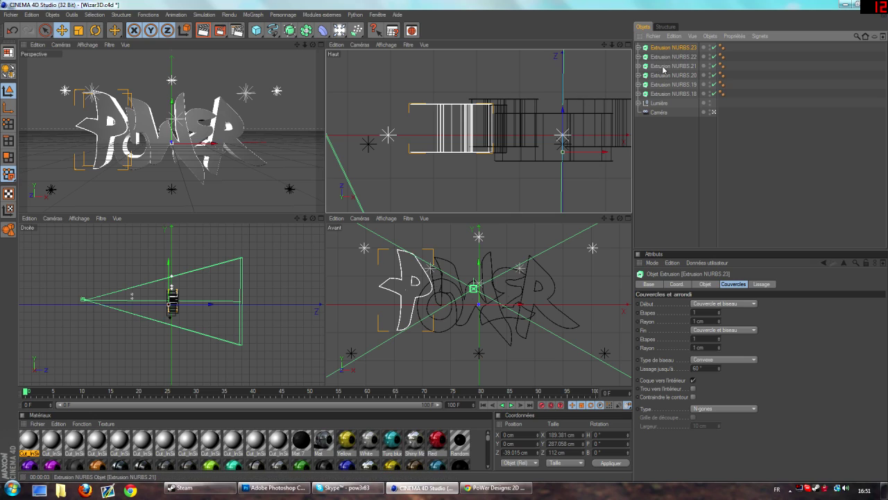
left_click(673, 93)
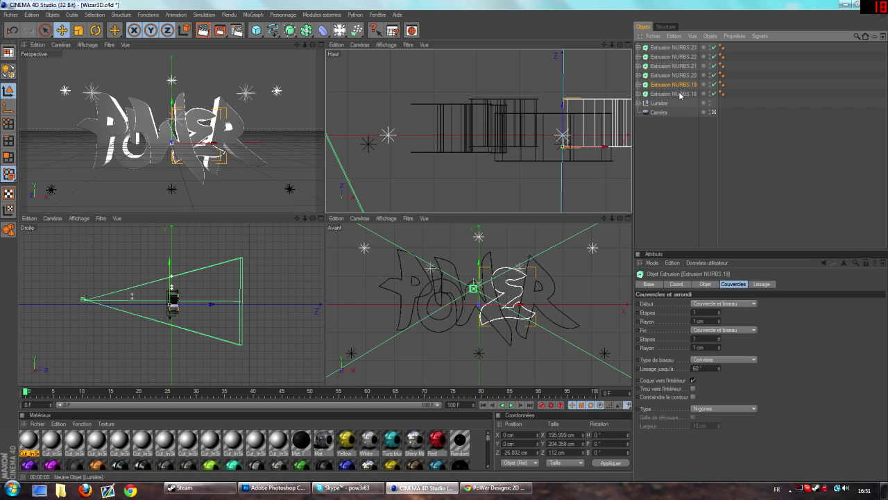
left_click_drag(558, 112, 559, 122)
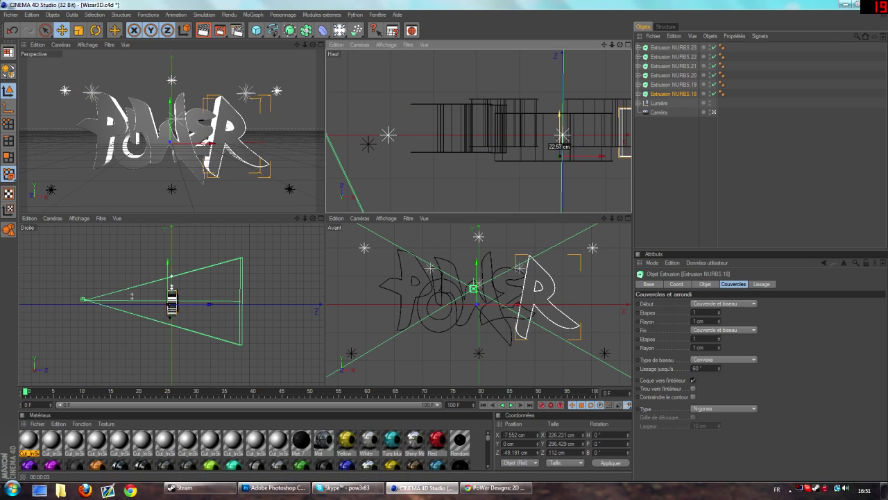
left_click_drag(605, 155, 598, 153)
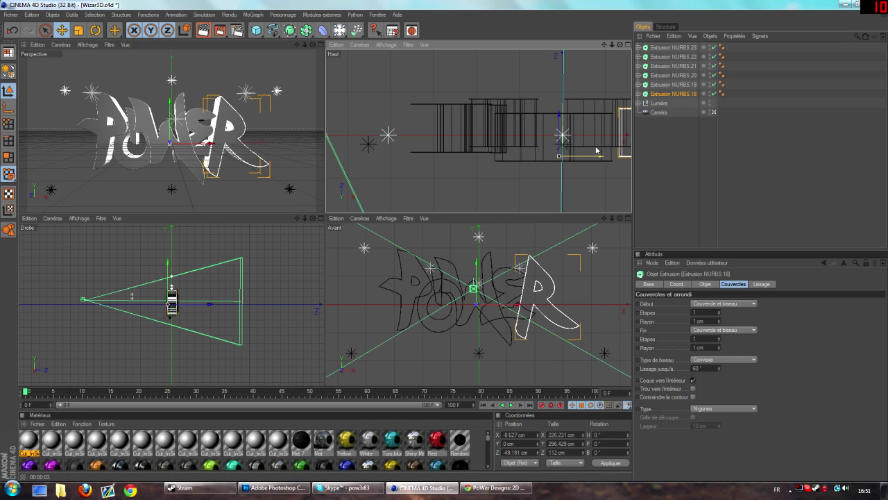
middle_click(308, 54)
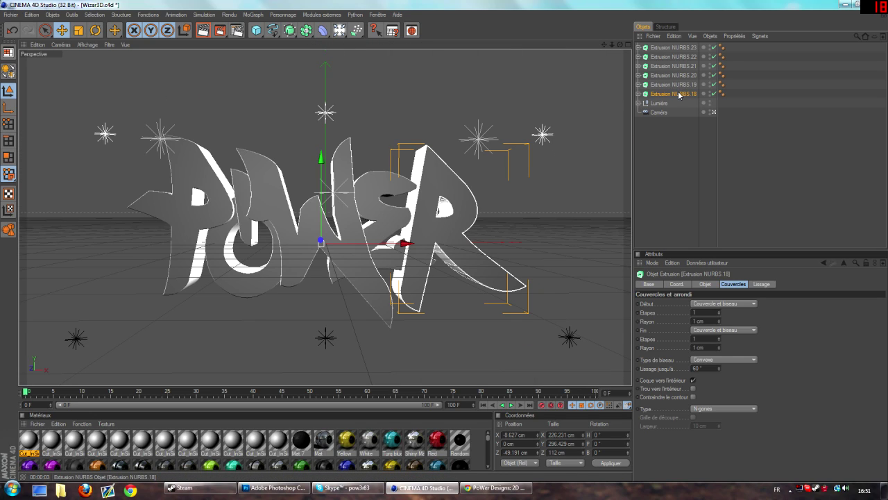
left_click(664, 48, "shift")
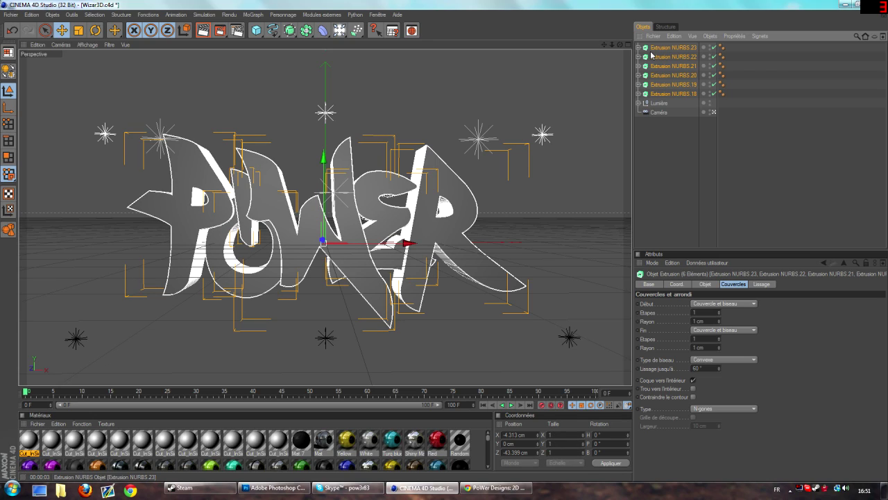
- Paste a duplicate set of the six letter extrusions with 2 cm start and end bevel radius
key("ctrl+v")
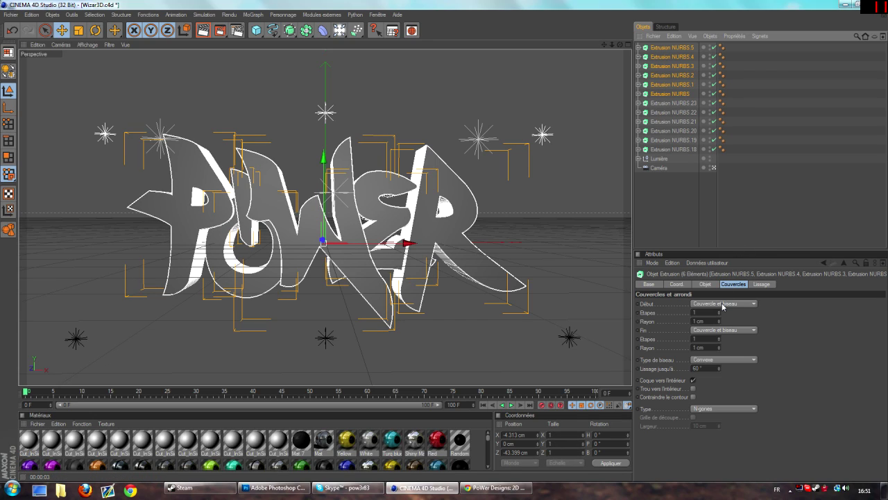
left_click(711, 287)
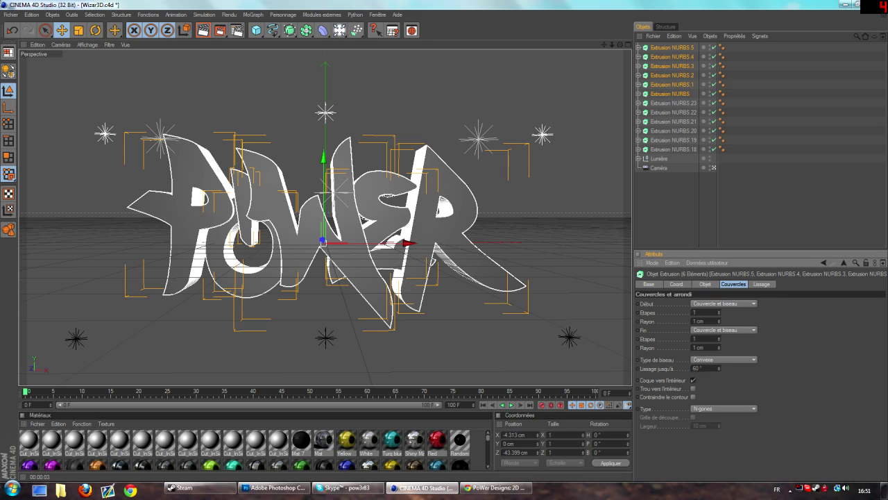
type("2")
type("2")
key("Return")
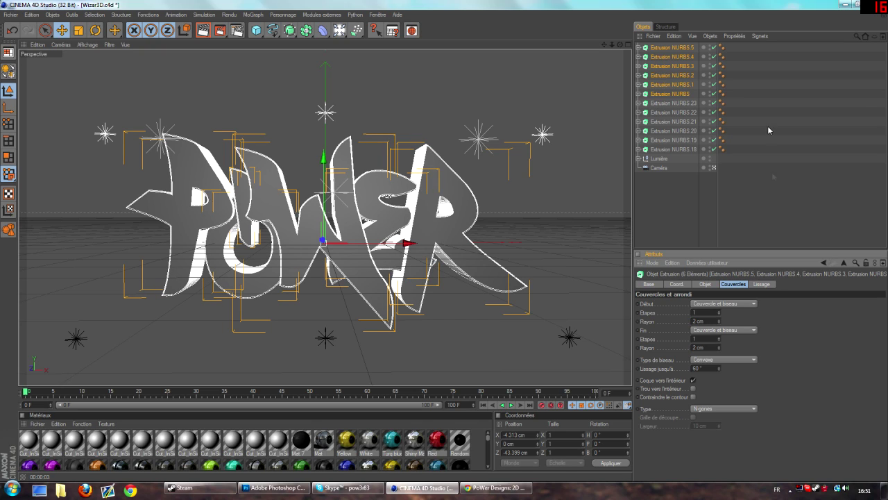
left_click(628, 45)
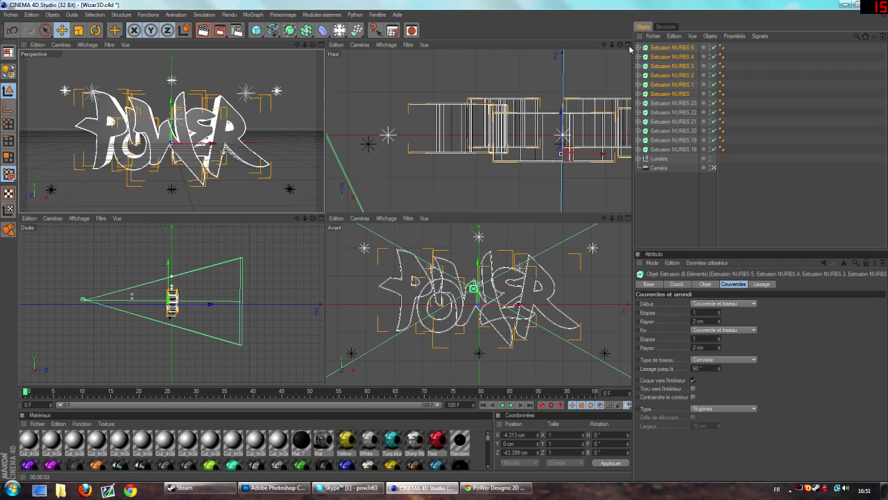
- Drag the duplicate letters along Z to -32.977 cm in the Haut view, then return to Perspective
left_click(628, 45)
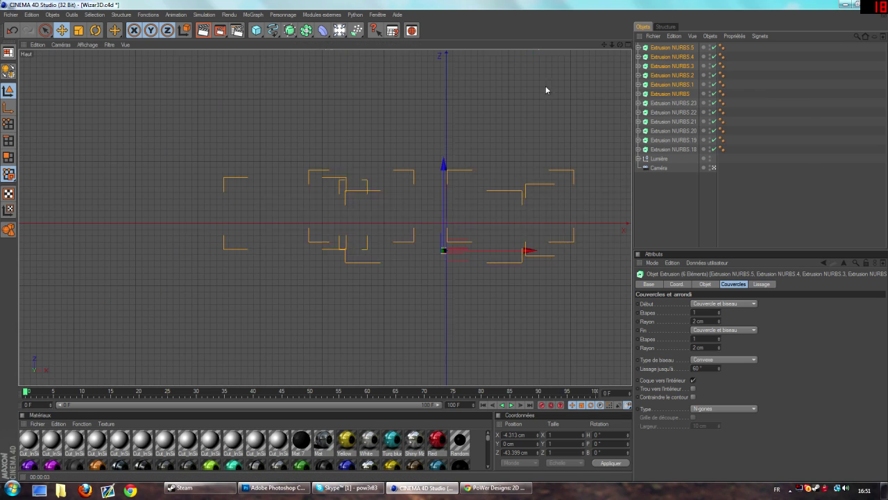
mouse_move(447, 168)
left_mouse_down()
mouse_move(444, 248)
mouse_move(444, 236)
left_mouse_up()
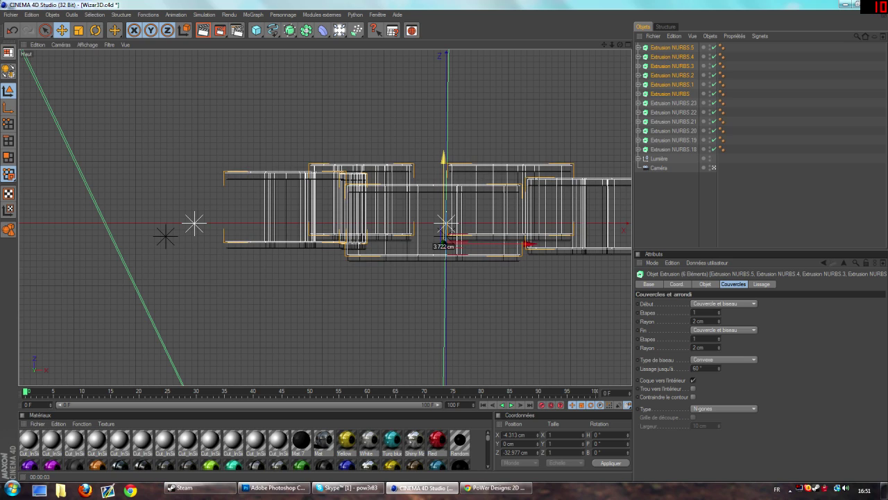
middle_click(376, 71)
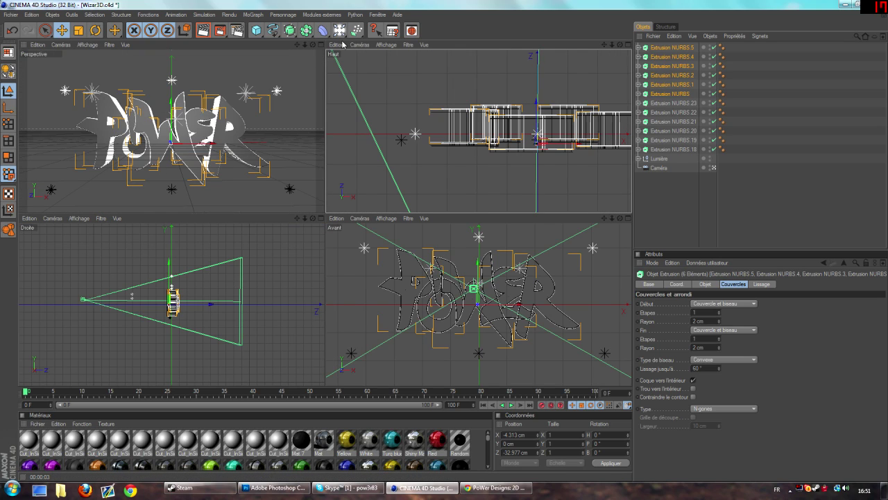
left_click(320, 44)
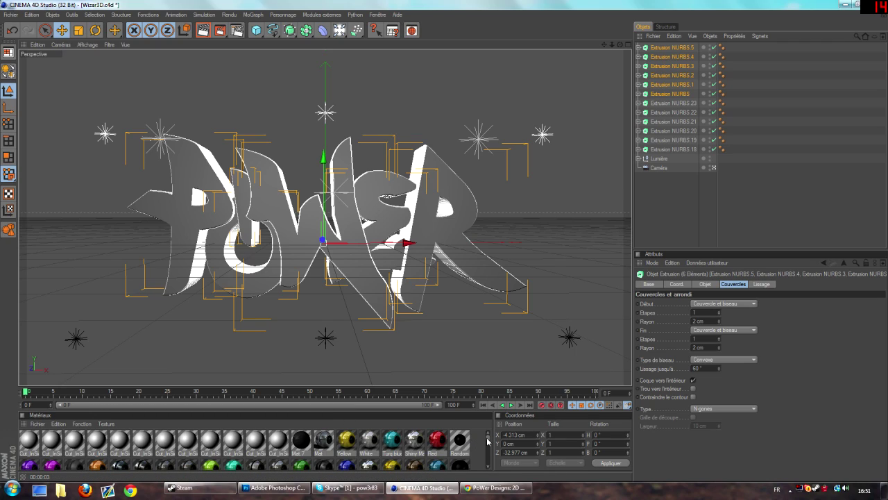
left_click_drag(490, 441, 487, 465)
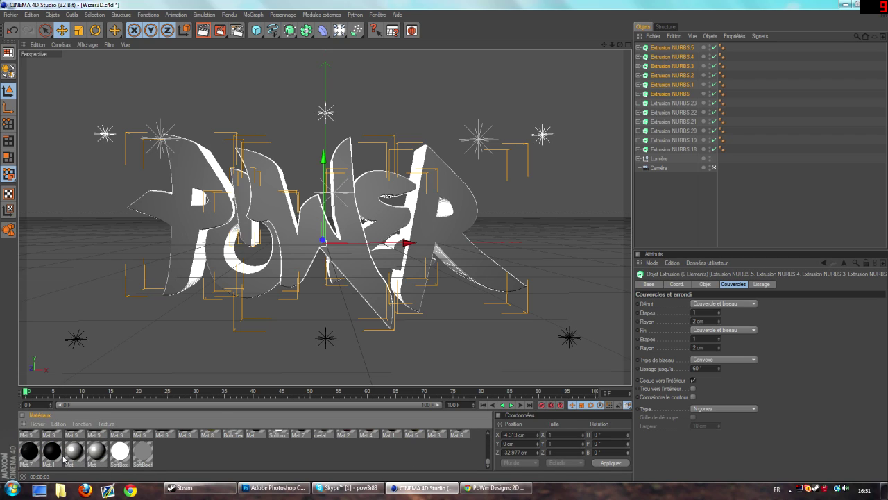
- Apply the black material to the duplicate letter extrusions
left_click(677, 103)
left_click(676, 149, "shift")
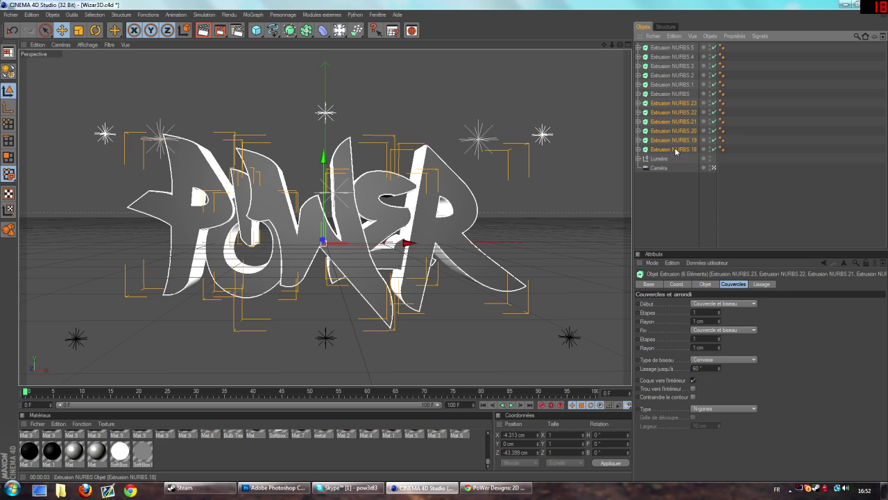
left_click(670, 93)
left_click(670, 48, "shift")
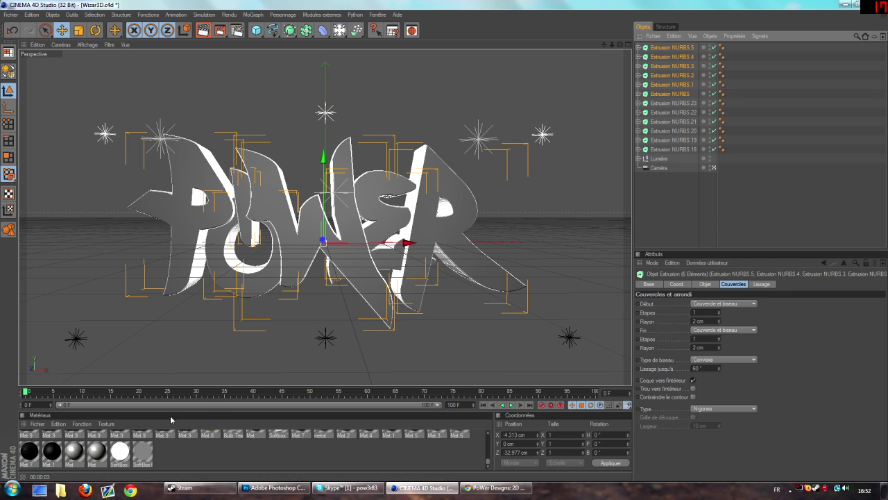
left_click(628, 45)
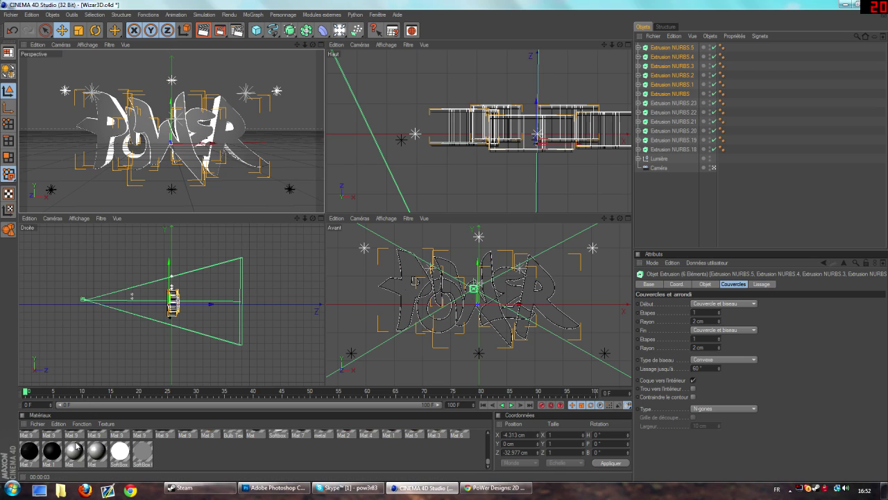
left_click_drag(53, 452, 497, 109)
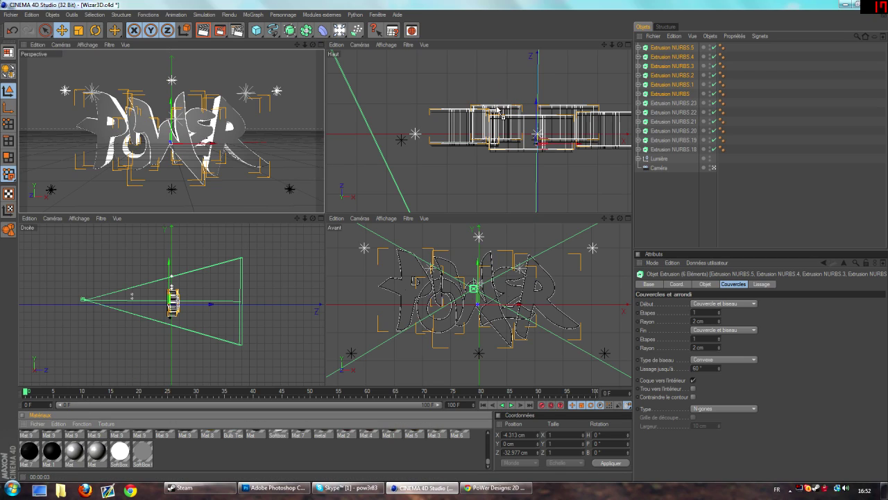
- Apply the blue Mat.11 material to the original Extrusion NURBS.18–.23 letters
left_click(320, 45)
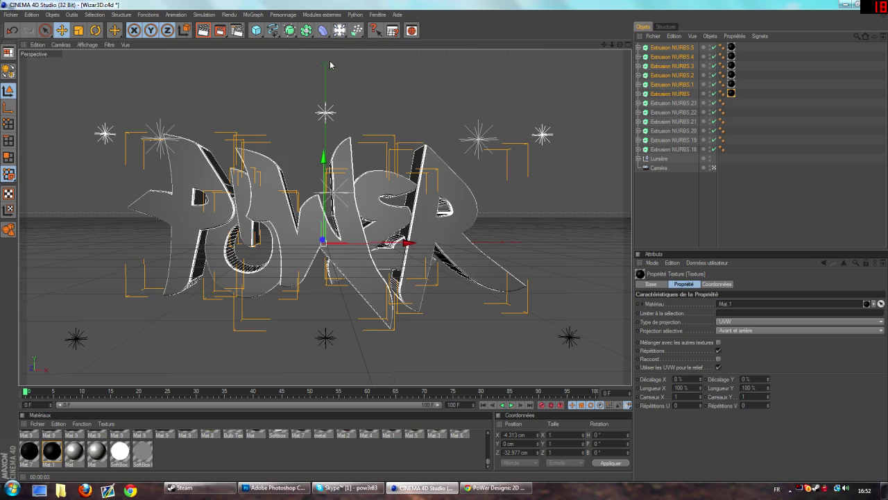
left_click(674, 104)
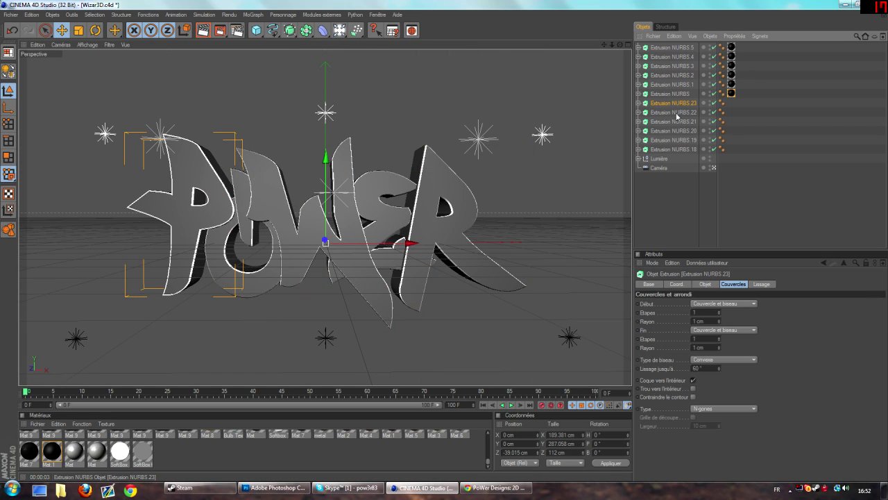
left_click(668, 149, "shift")
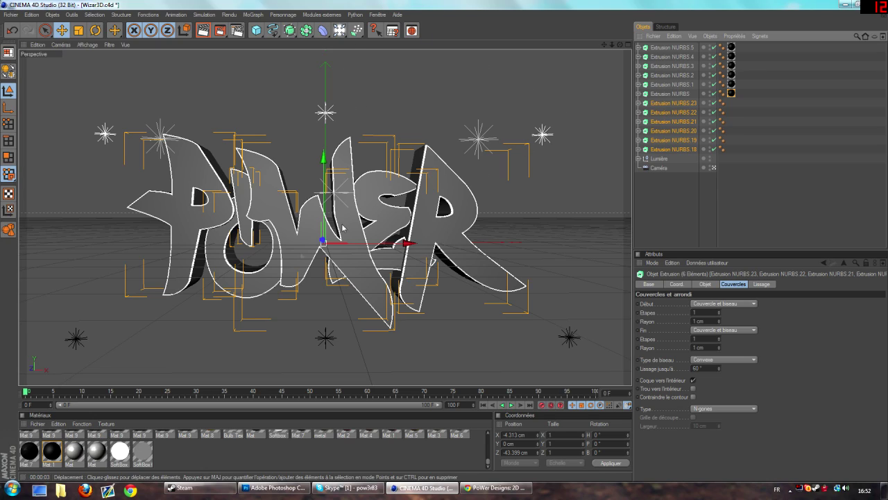
scroll(487, 432, "up", 3)
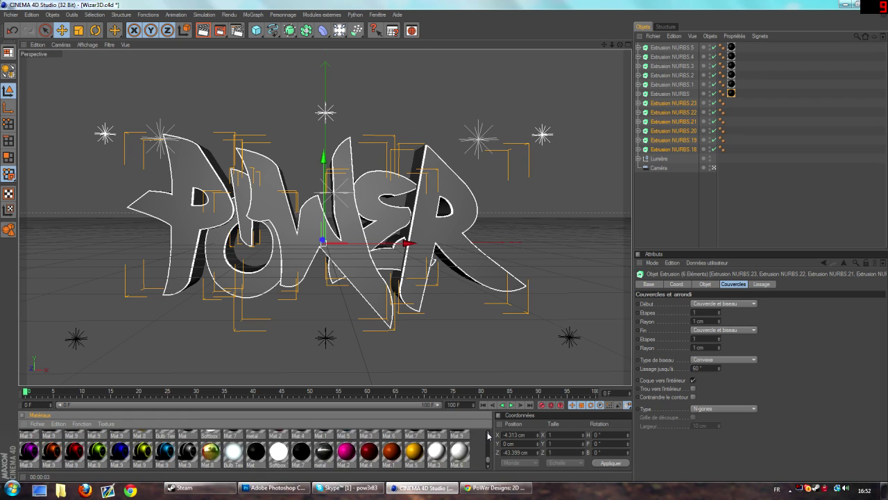
scroll(487, 456, "down", 2)
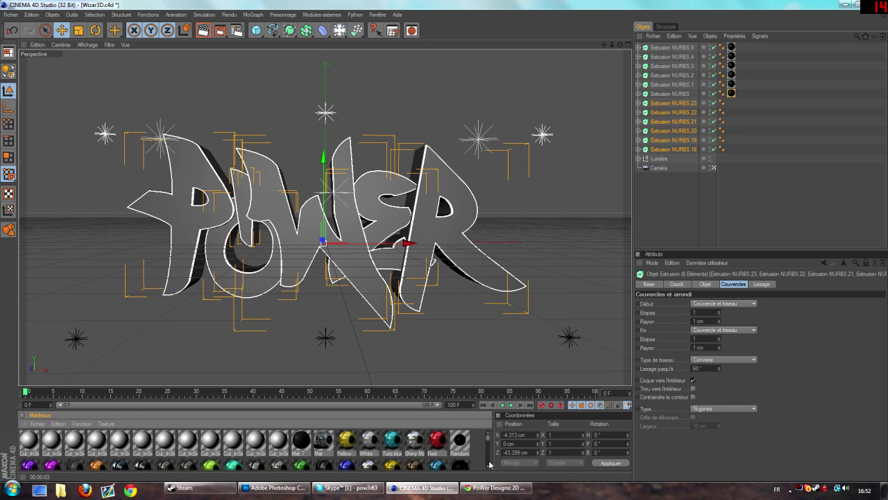
scroll(485, 469, "up", 2)
scroll(482, 468, "up", 2)
scroll(479, 468, "up", 2)
scroll(476, 468, "up", 1)
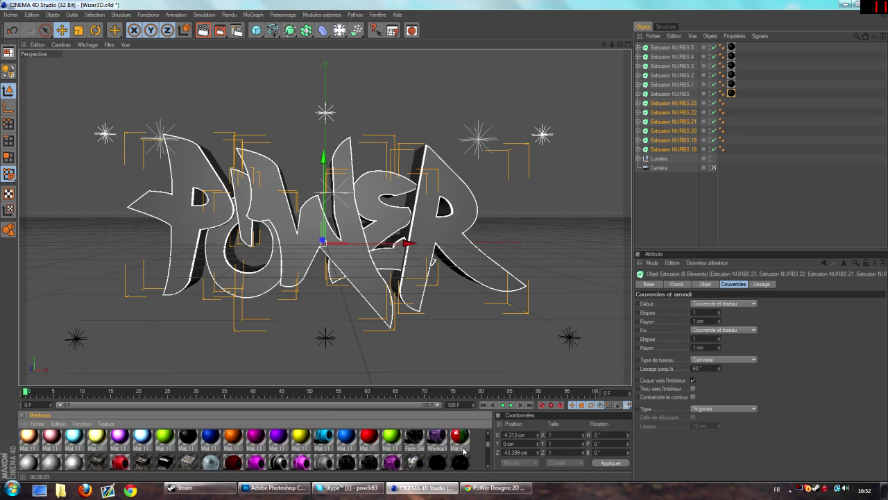
scroll(488, 431, "up", 1)
scroll(488, 431, "up", 1)
scroll(488, 431, "up", 1)
scroll(488, 431, "up", 1)
scroll(488, 435, "down", 2)
scroll(488, 435, "down", 2)
scroll(488, 469, "down", 2)
scroll(488, 469, "down", 2)
left_click(350, 453)
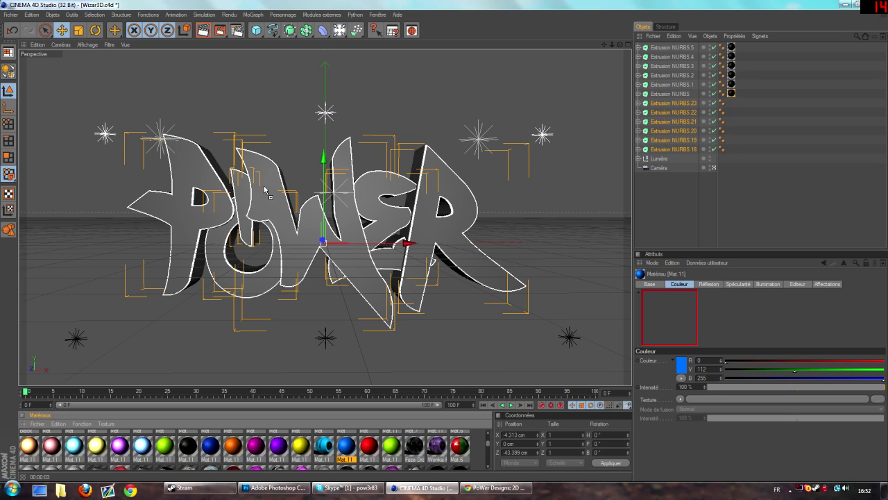
left_click_drag(265, 193, 266, 194)
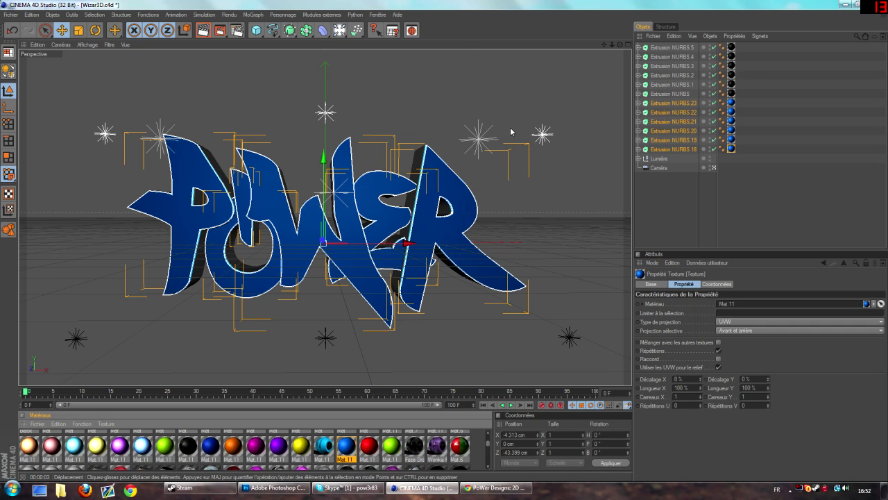
left_click(509, 125)
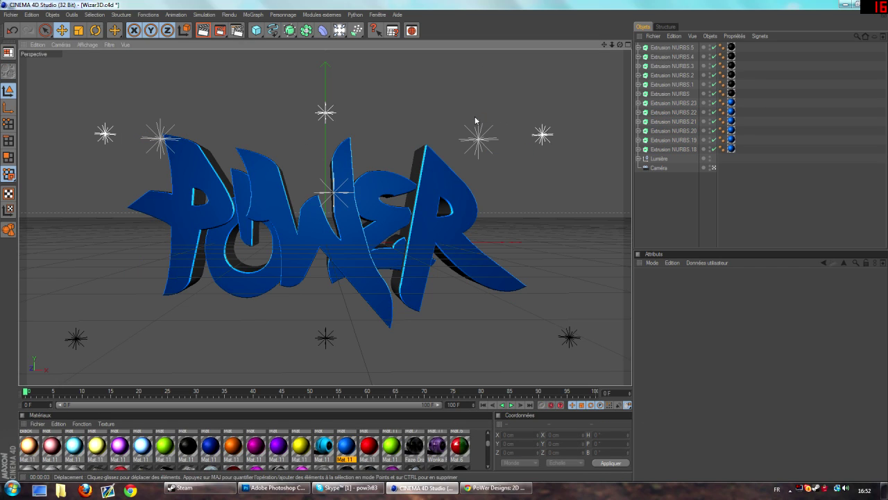
key("ctrl+r")
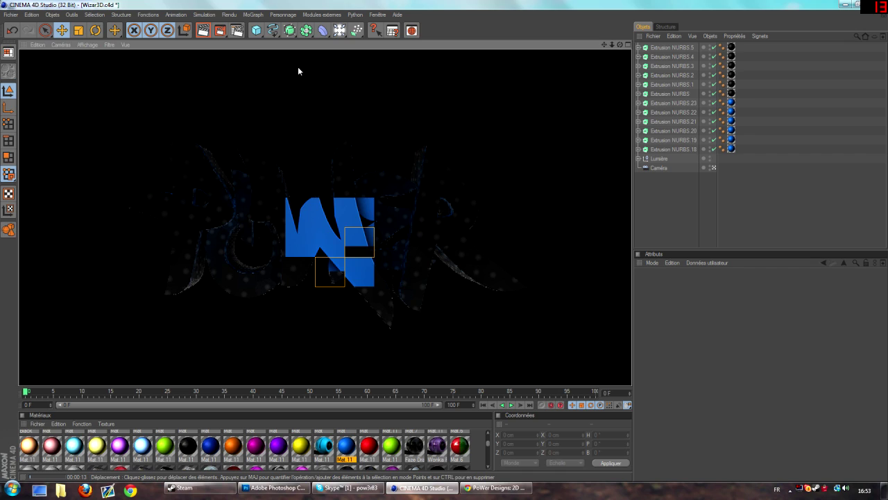
left_click(298, 69)
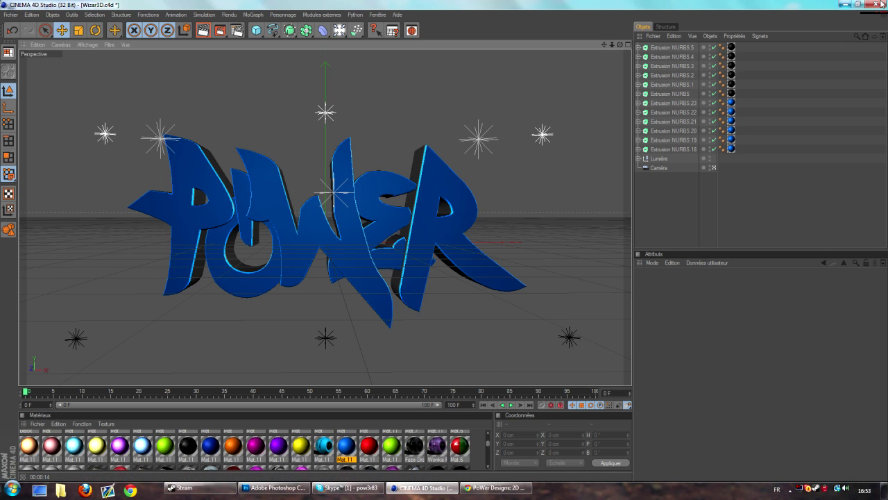
left_click(270, 488)
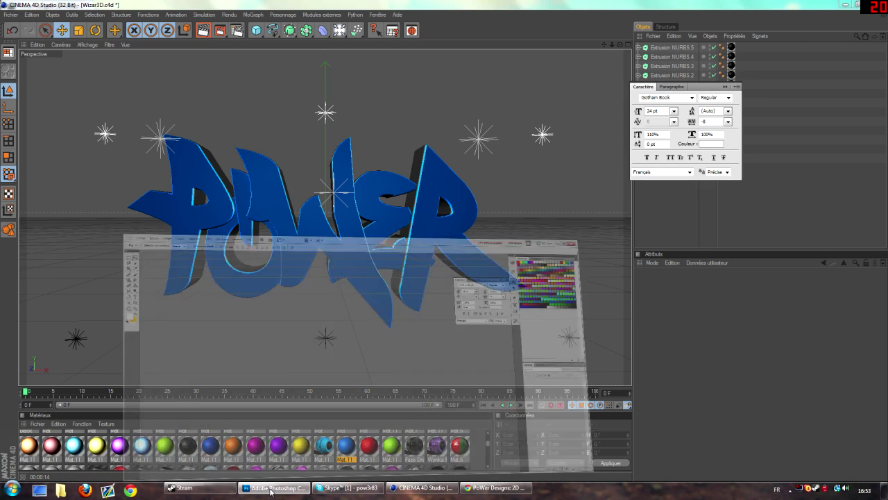
- Create a transparent 1280×720 Photoshop document, then open the Mes Stuffs desktop folder
left_click(31, 8)
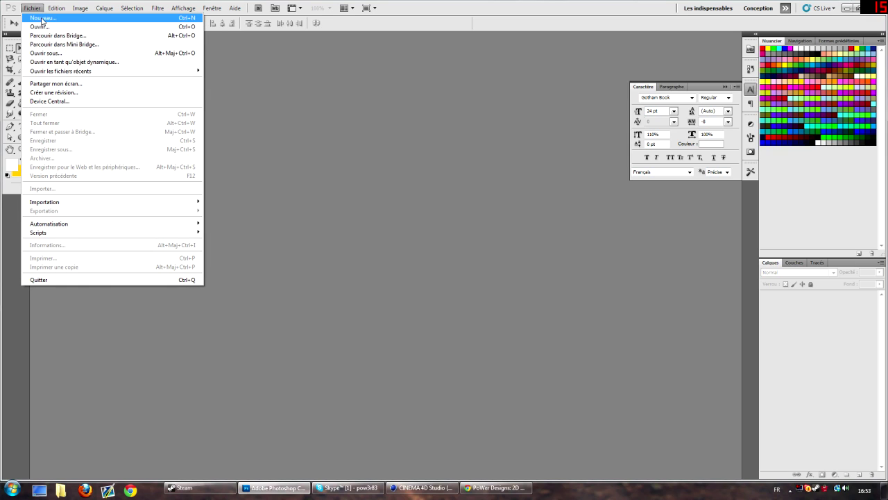
left_click(44, 20)
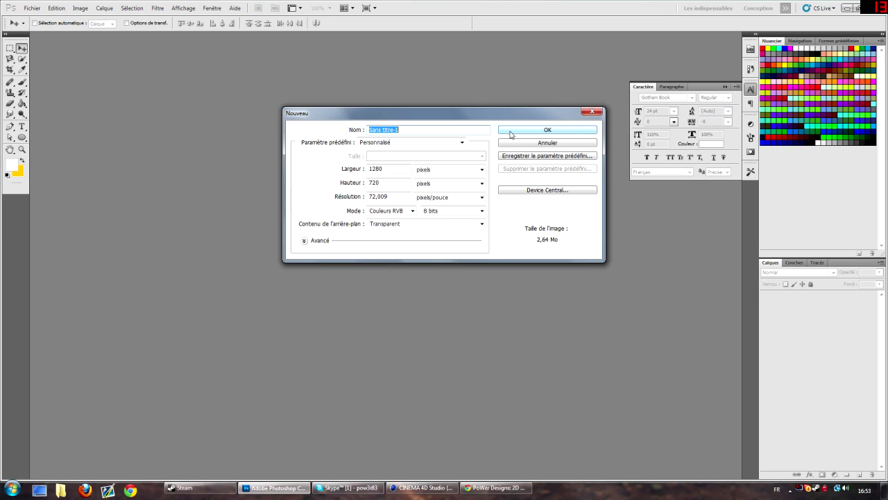
left_click(511, 132)
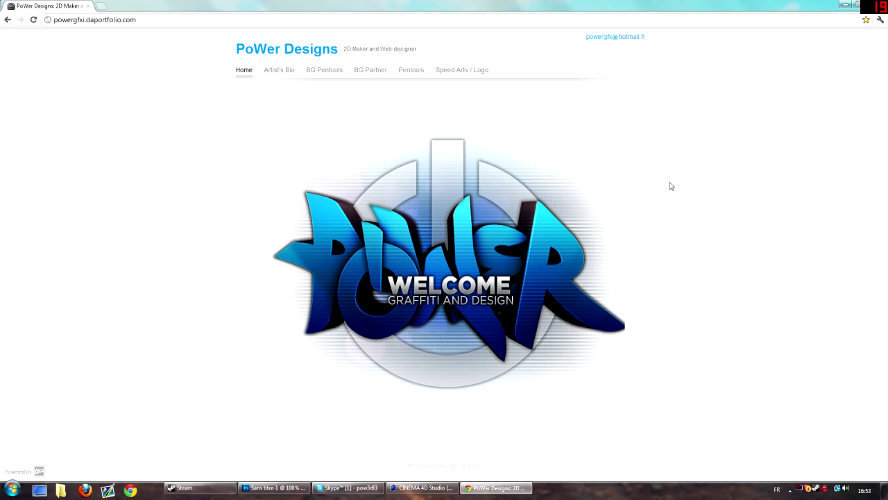
left_click(843, 4)
double_click(465, 111)
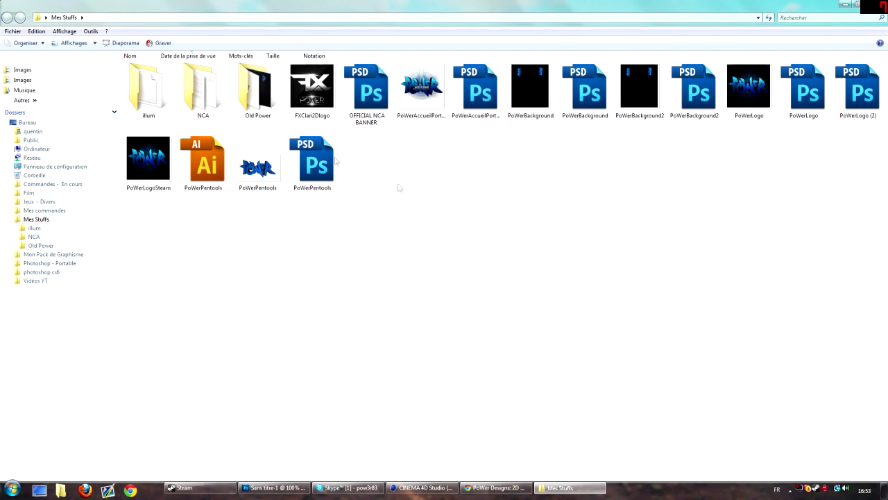
- Drag PoWerPentools.png from Explorer into Photoshop to open it
mouse_move(256, 166)
left_mouse_down()
mouse_move(434, 461)
mouse_move(288, 490)
left_mouse_up()
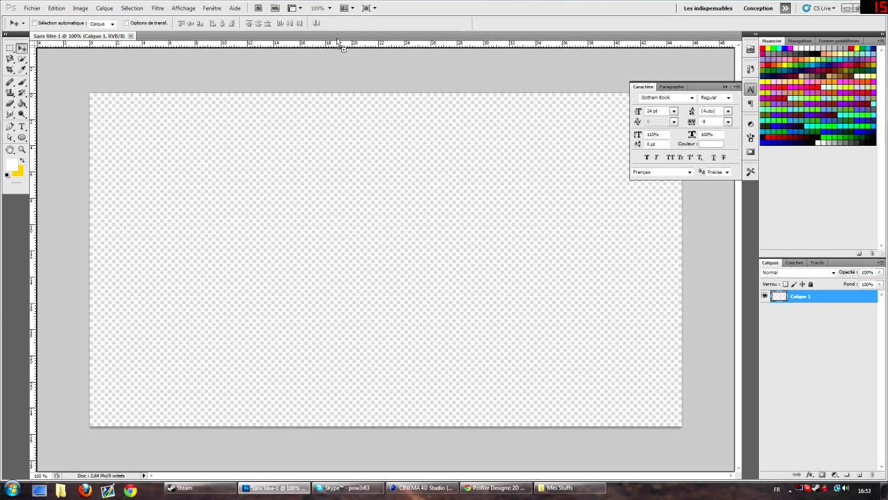
left_click_drag(288, 489, 339, 34)
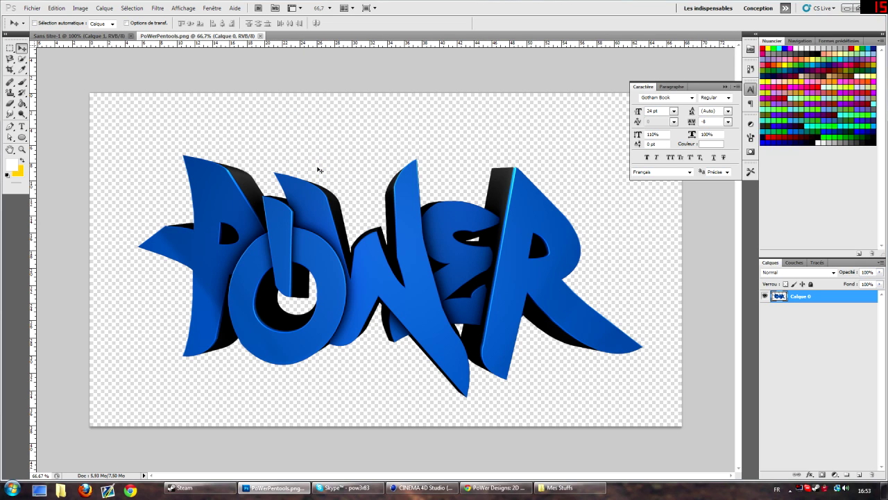
- Copy the POWER render into the untitled 1280×720 document as Calque 1, scaled to fit
key("ctrl+a")
left_click(71, 36)
key("ctrl+v")
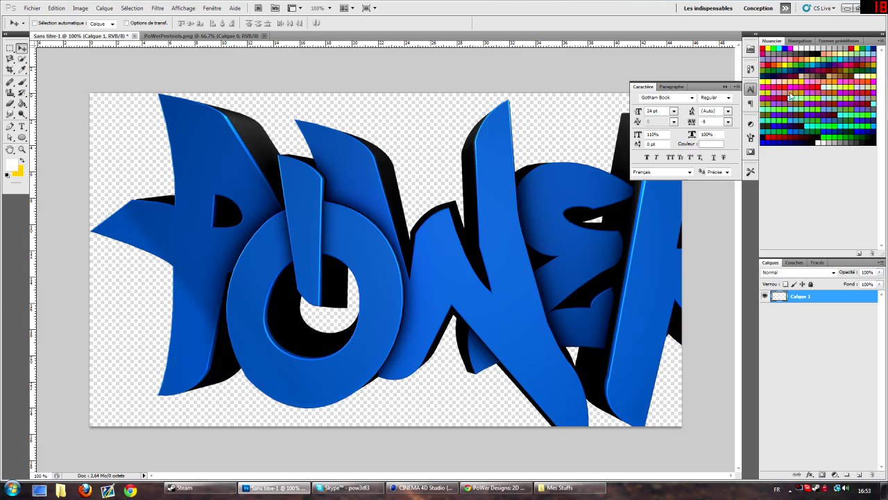
left_click(750, 89)
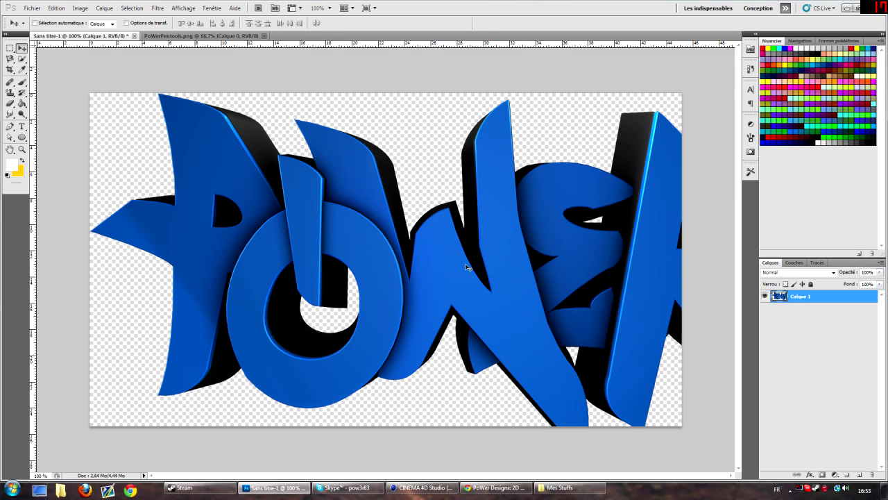
key("ctrl+t")
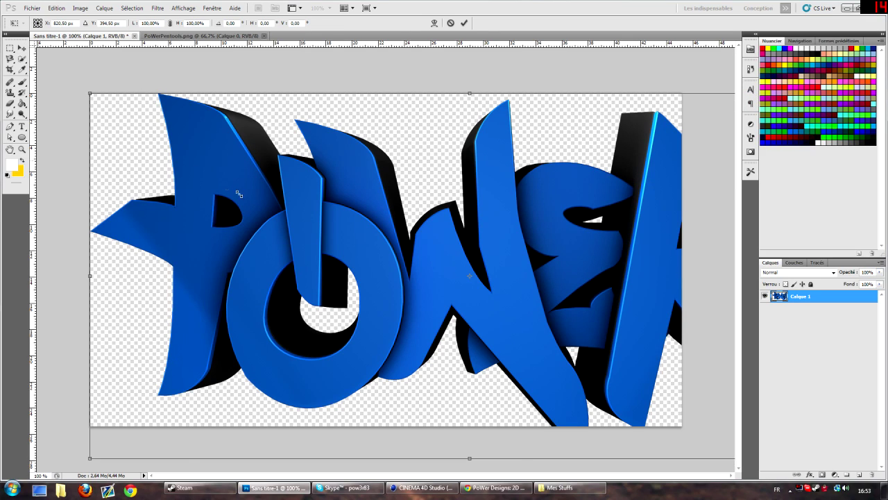
left_click_drag(239, 194, 269, 179, "shift")
mouse_move(482, 288)
left_mouse_down()
mouse_move(339, 232)
mouse_move(356, 237)
left_mouse_up()
key("Return")
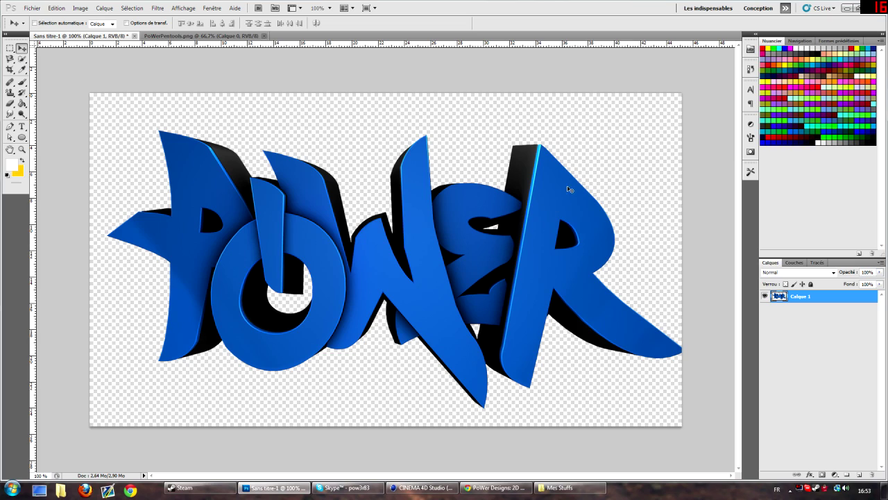
double_click(821, 300)
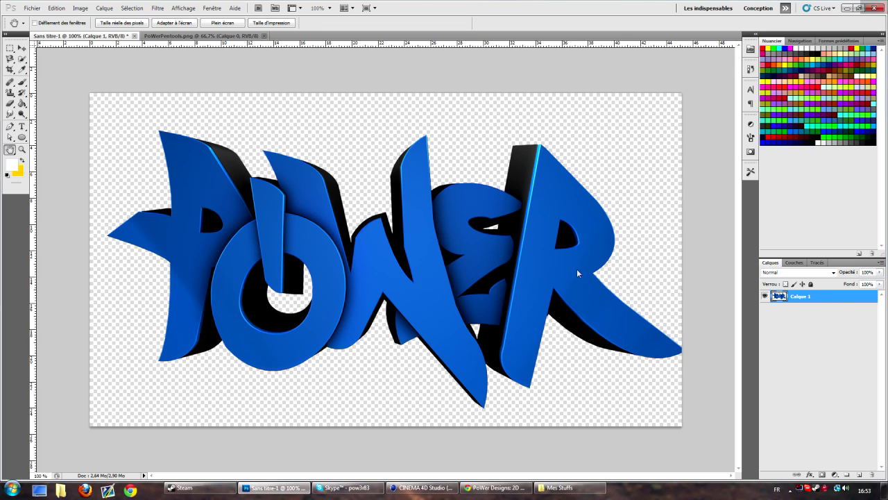
- Apply a Styles preset giving inner glow, gradient overlay and a 10 px black drop shadow
left_click_drag(510, 263, 573, 227)
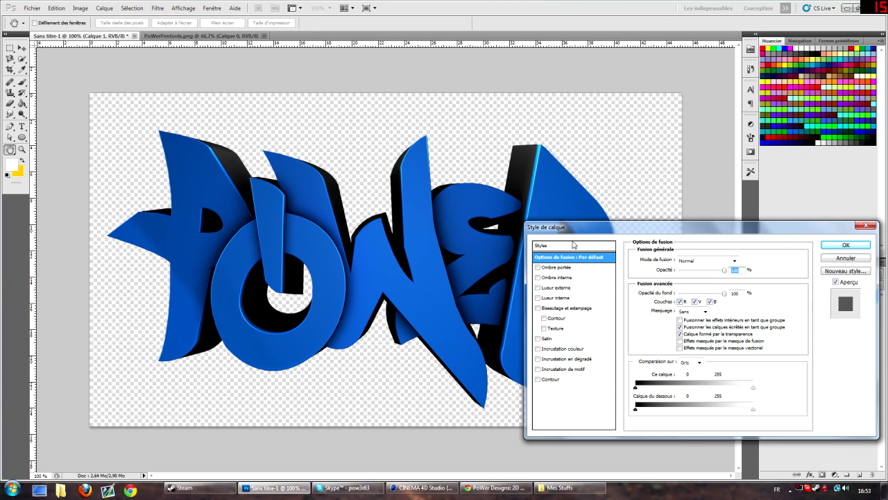
left_click(573, 246)
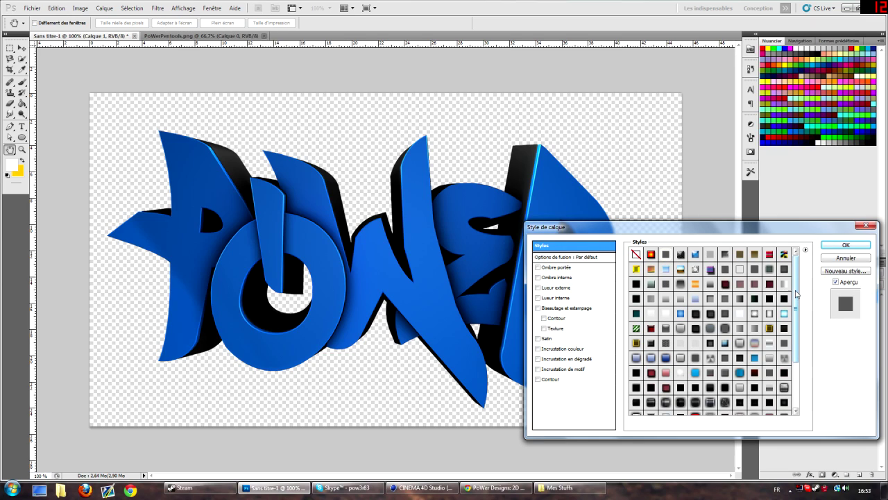
scroll(791, 379, "down", 3)
left_click(695, 408)
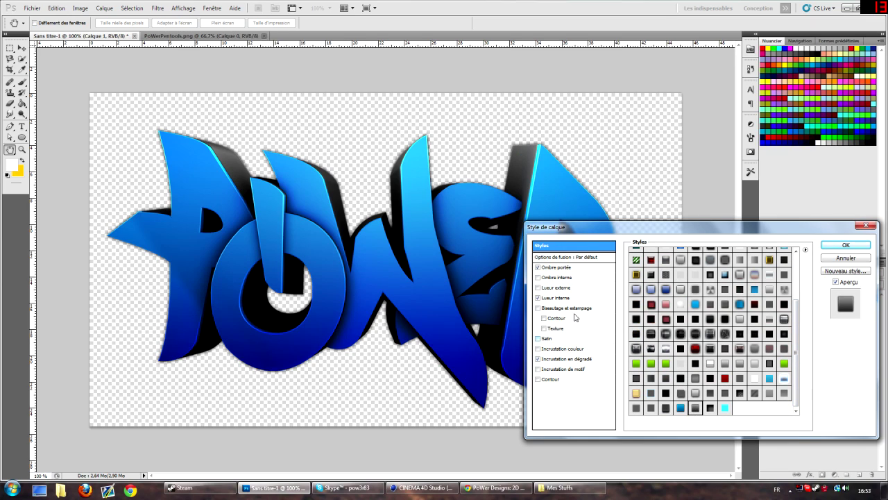
left_click(566, 267)
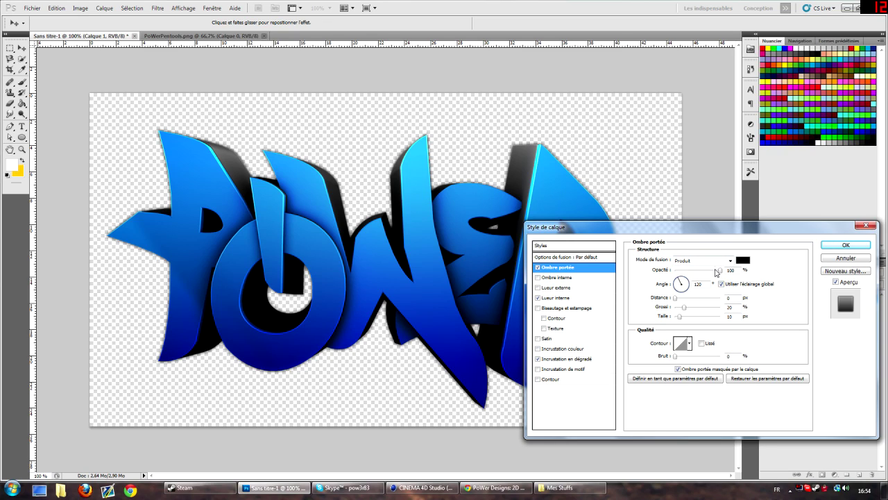
left_click(744, 260)
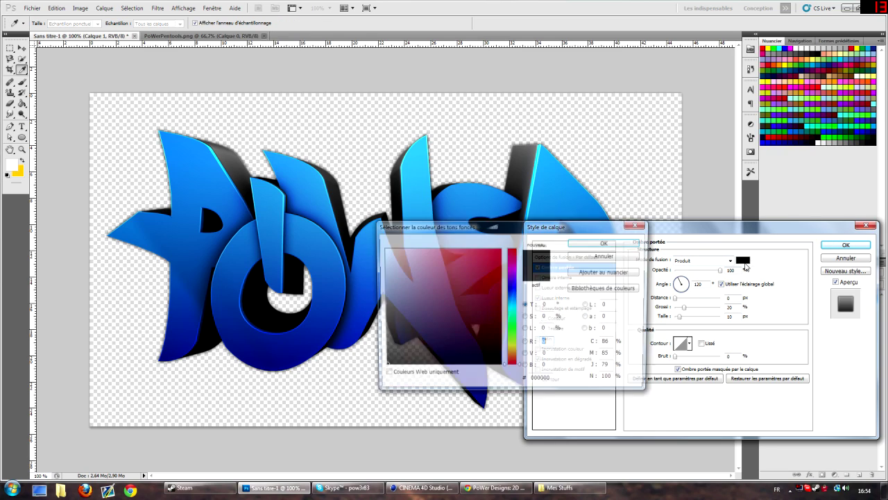
left_click(611, 257)
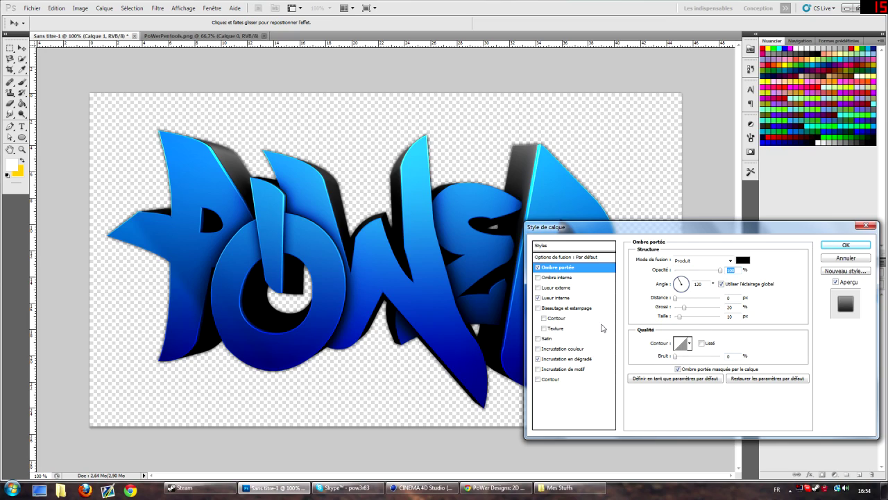
- Turn off Inner Glow and inspect the gradient overlay's colour stops, cancelling without changes
left_click(538, 298)
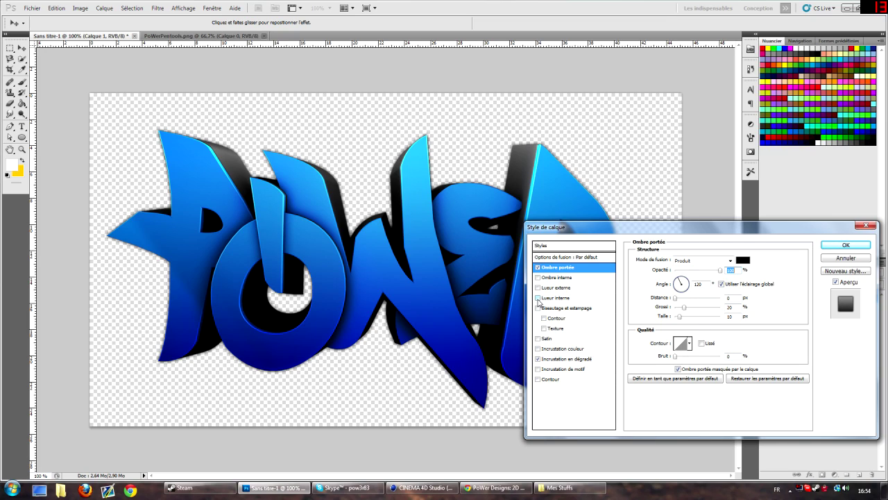
left_click(569, 359)
left_click(688, 280)
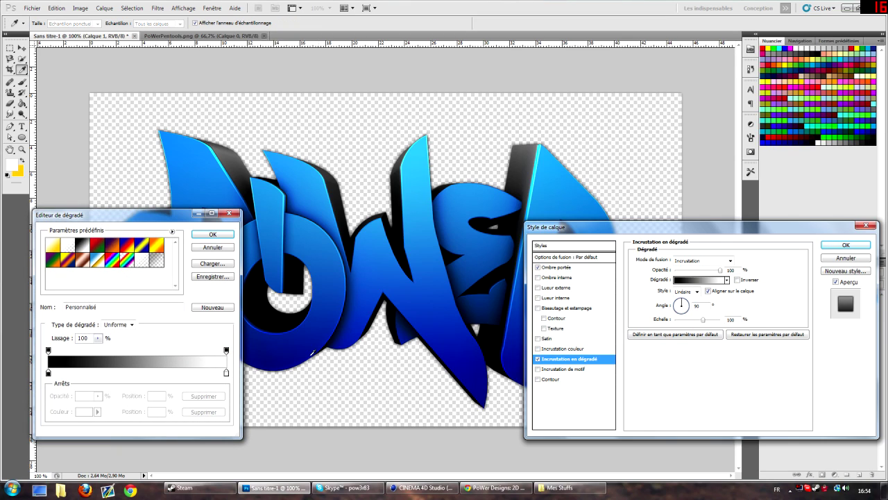
left_click(49, 374)
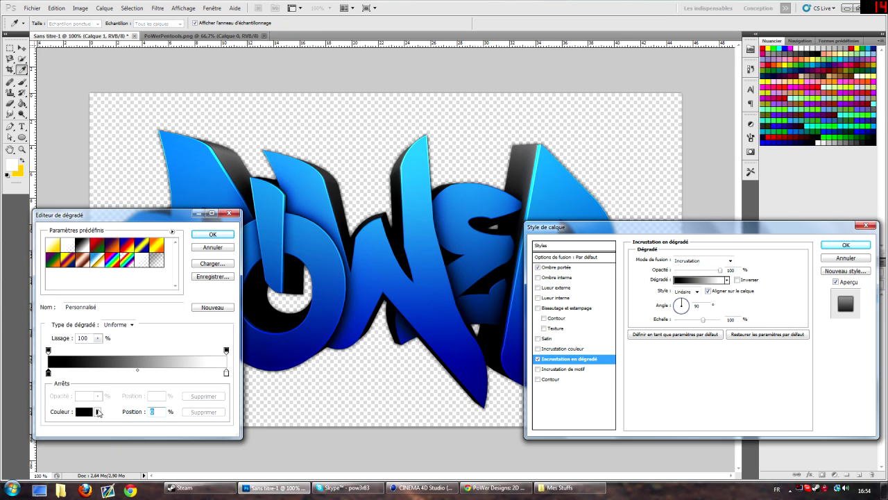
left_click(84, 412)
left_click(226, 374)
left_click(212, 250)
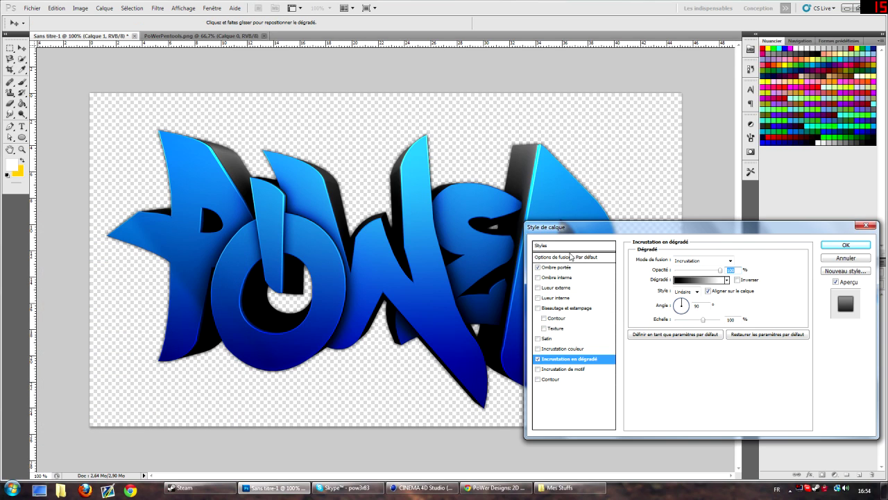
- Commit the layer style with drop shadow and 90° black-to-white gradient overlay, then collapse the effects list
mouse_move(622, 232)
left_mouse_down()
mouse_move(317, 253)
mouse_move(236, 211)
left_mouse_up()
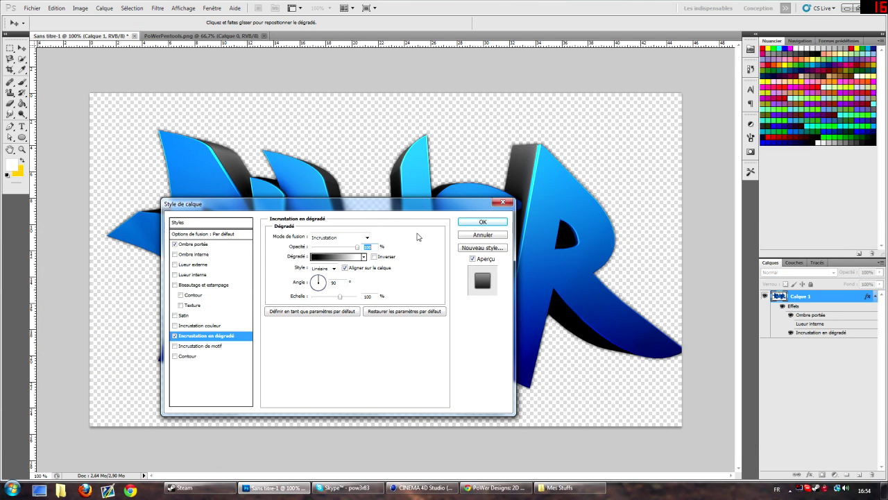
left_click(479, 223)
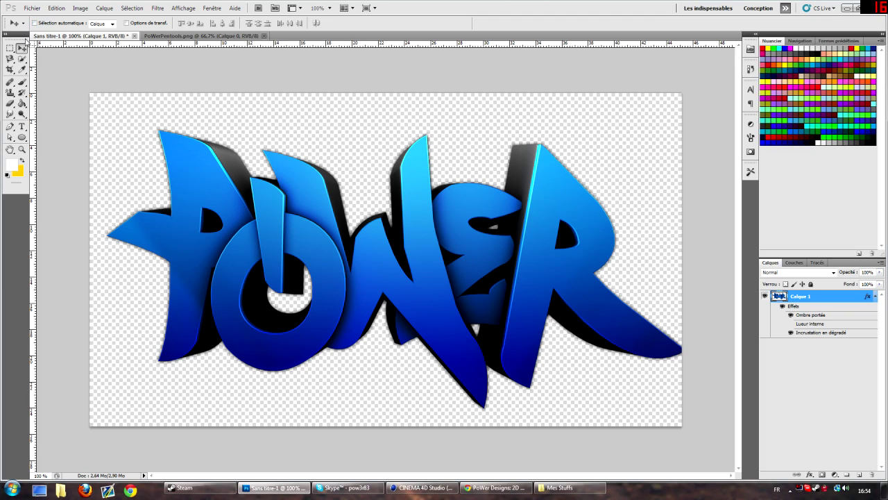
left_click(876, 296)
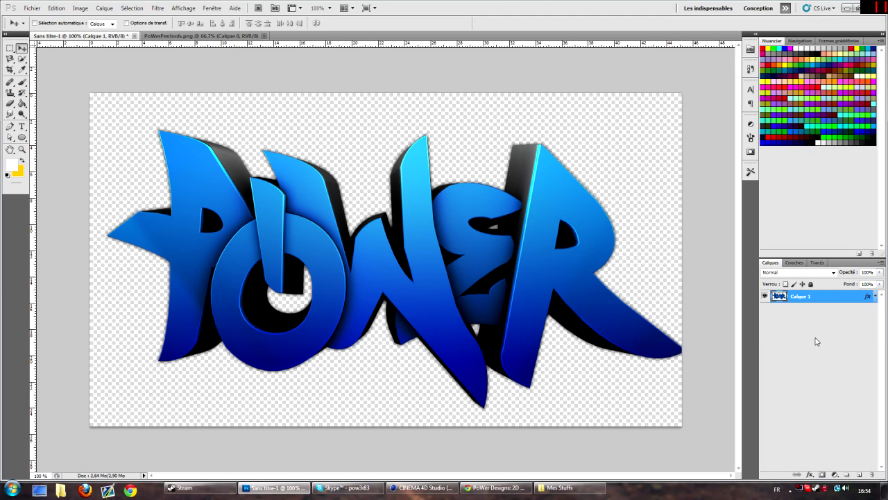
- Add a Gradient Map adjustment layer using the violet-orange preset
left_click(836, 475)
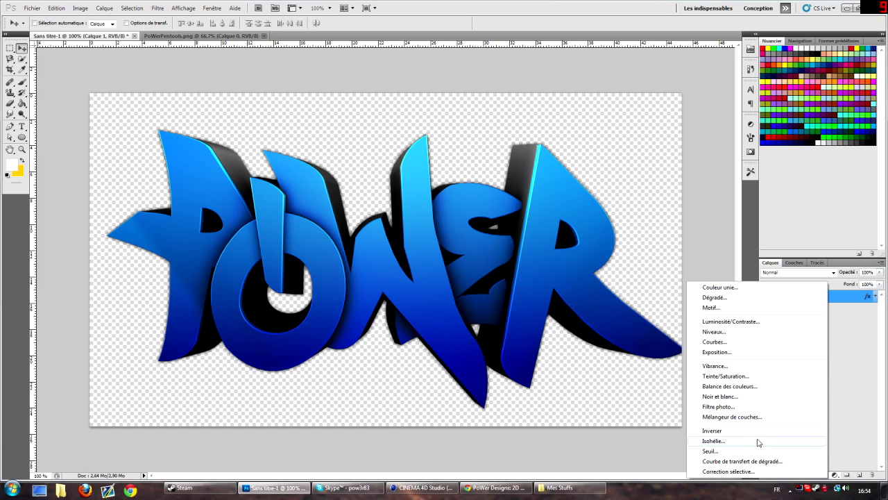
left_click(741, 461)
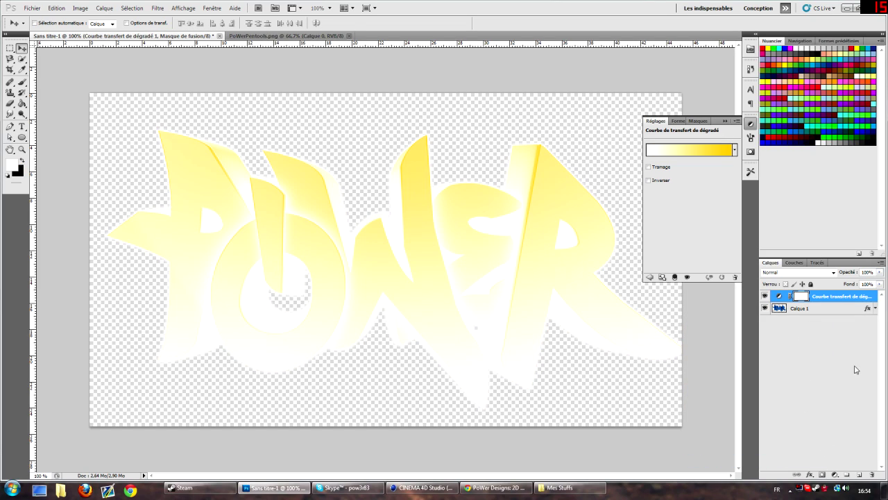
left_click(734, 152)
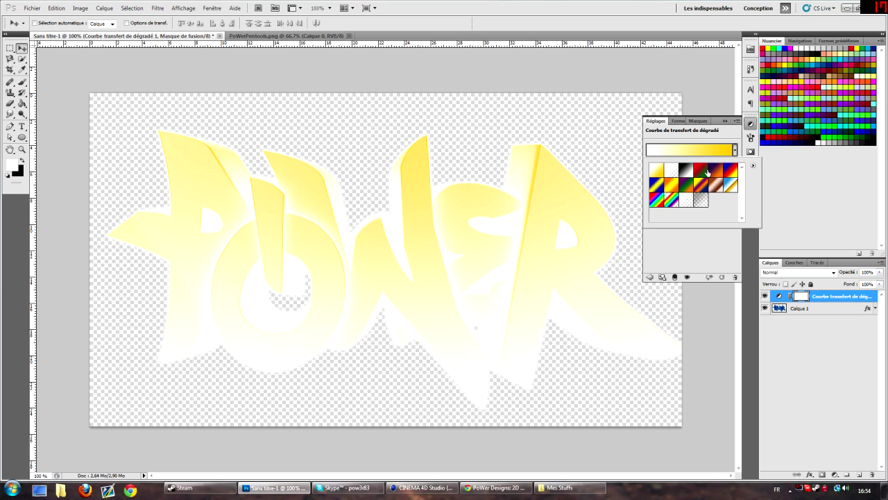
left_click(715, 170)
left_click(751, 125)
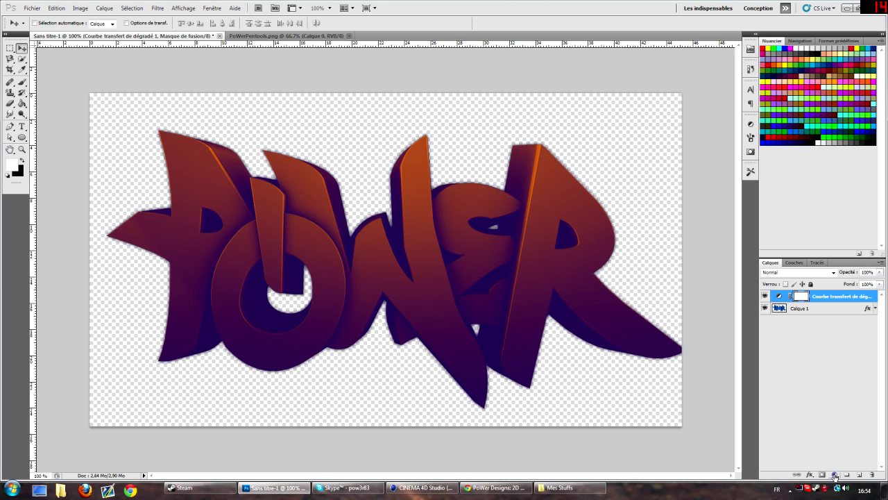
left_click(835, 475)
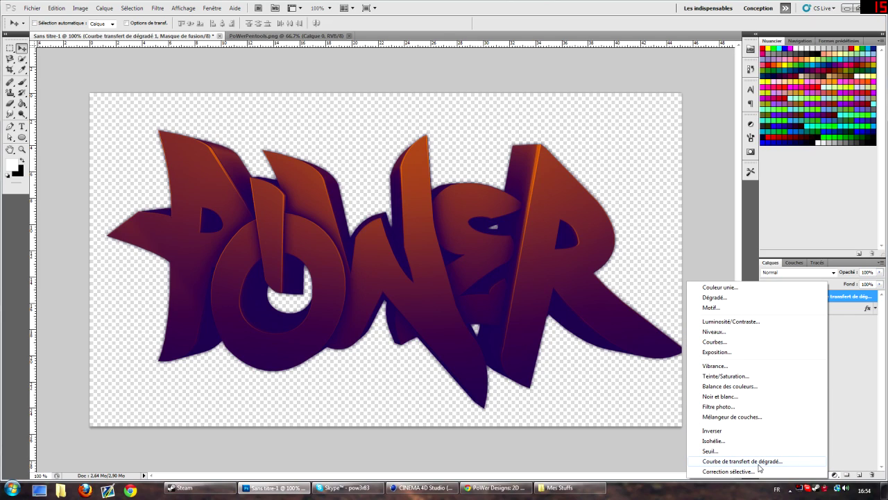
left_click(844, 295)
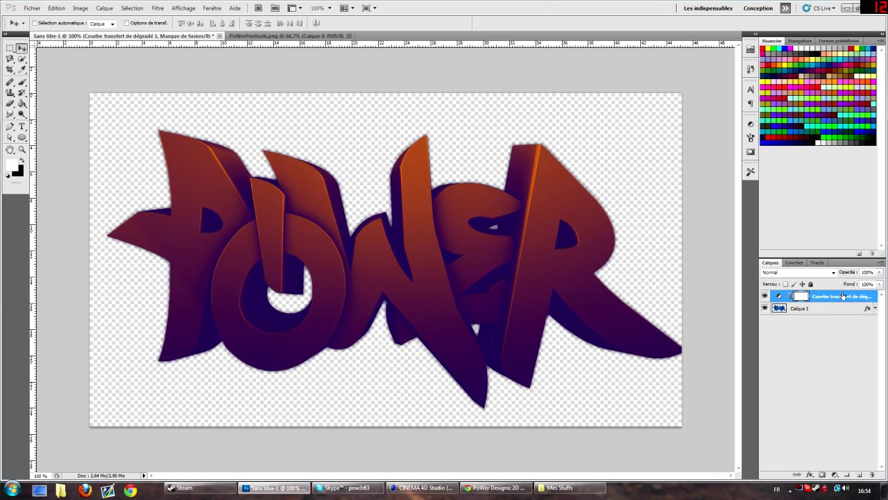
- Blend the gradient map as Overlay (Incrustation) at 50% opacity, then bring Cinema 4D forward
left_click(797, 272)
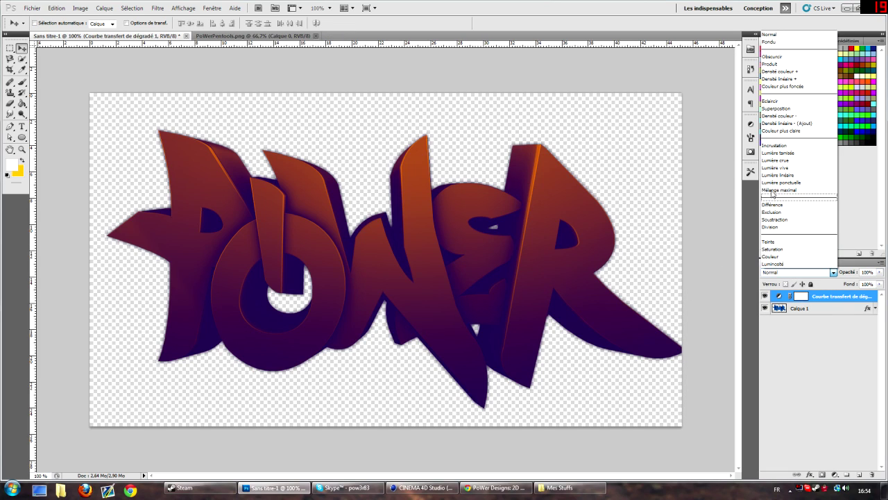
left_click(764, 148)
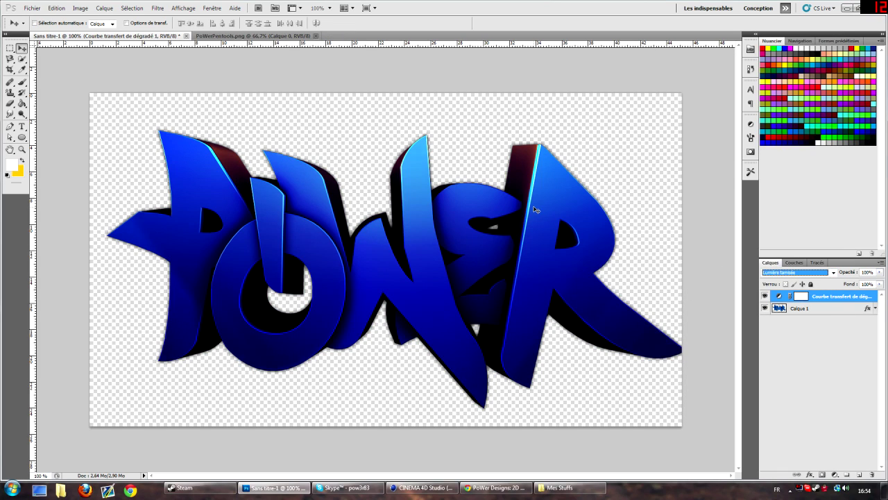
key("Up")
left_click(867, 271)
type("50")
key("Return")
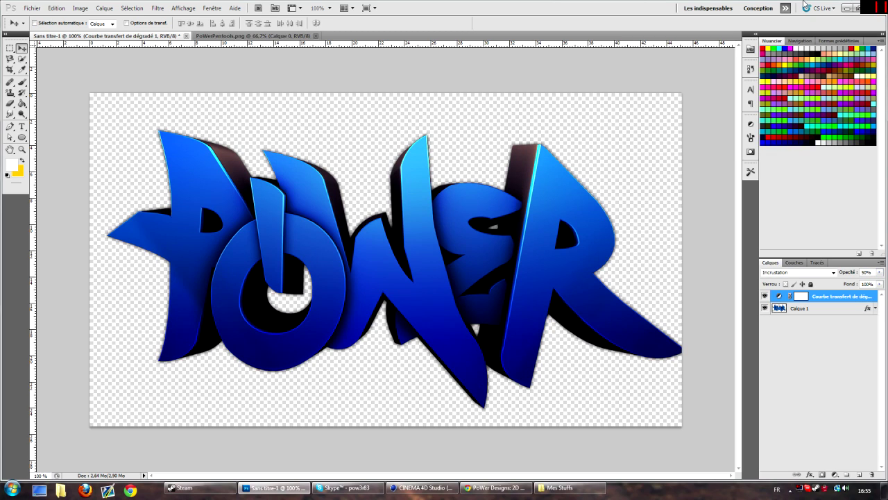
left_click(847, 8)
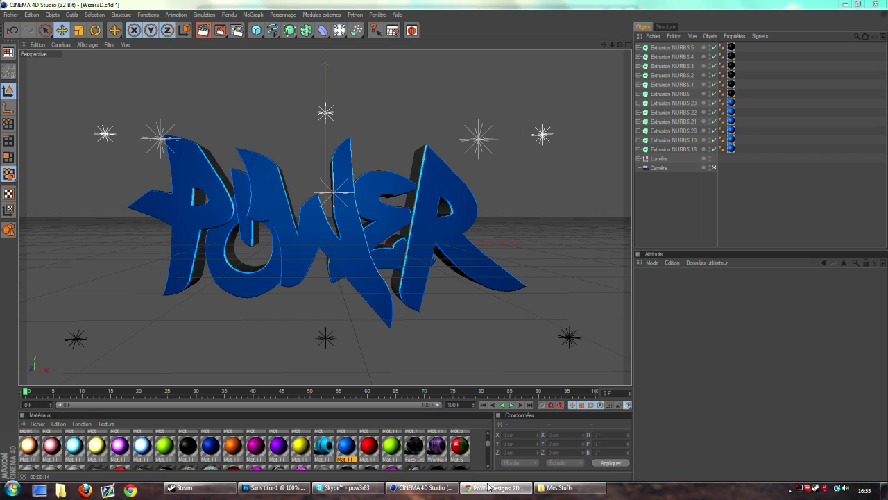
- Browse the BG Pentools gallery on the PoWer Designs site, enlarging one image, then return to Photoshop
left_click(488, 486)
left_click(320, 71)
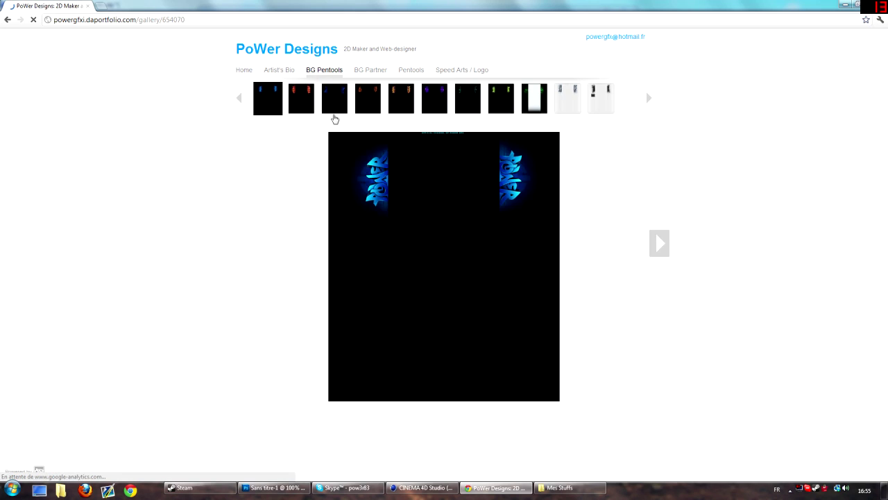
left_click(433, 180)
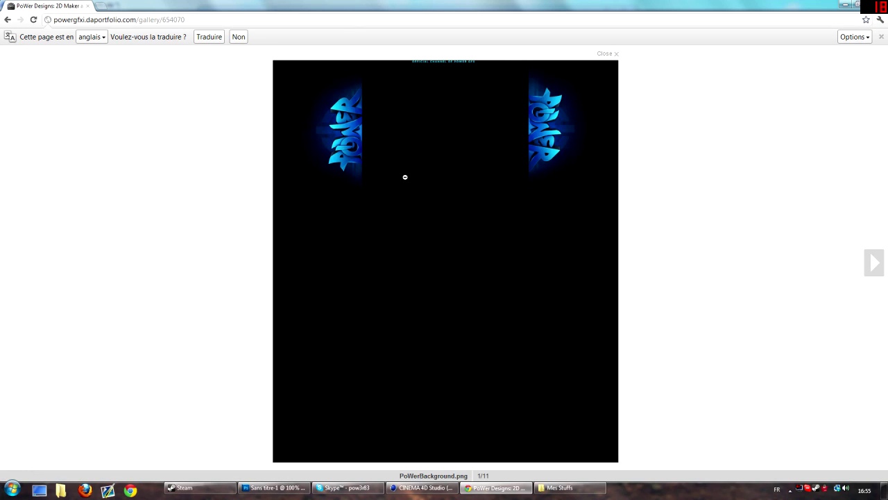
left_click(378, 134)
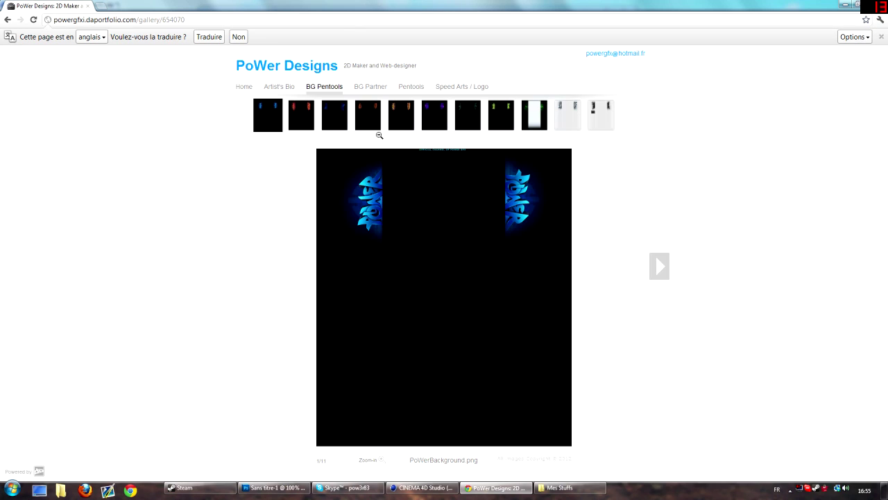
left_click(351, 488)
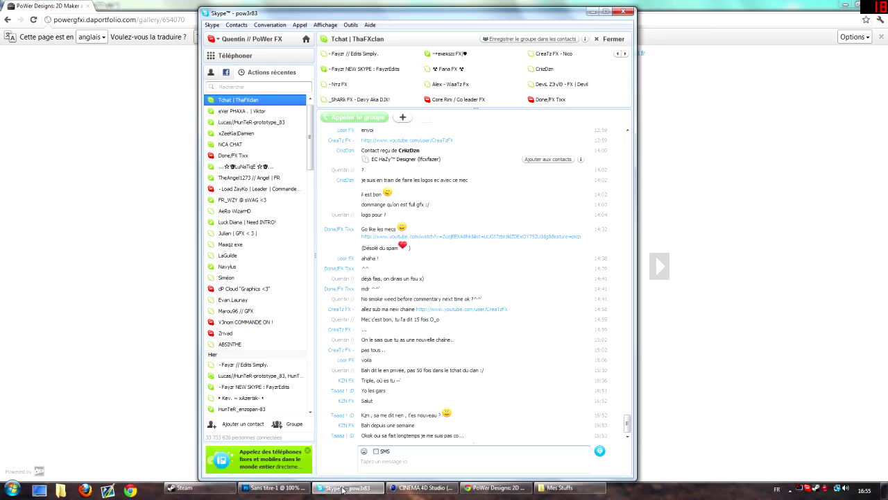
left_click(292, 489)
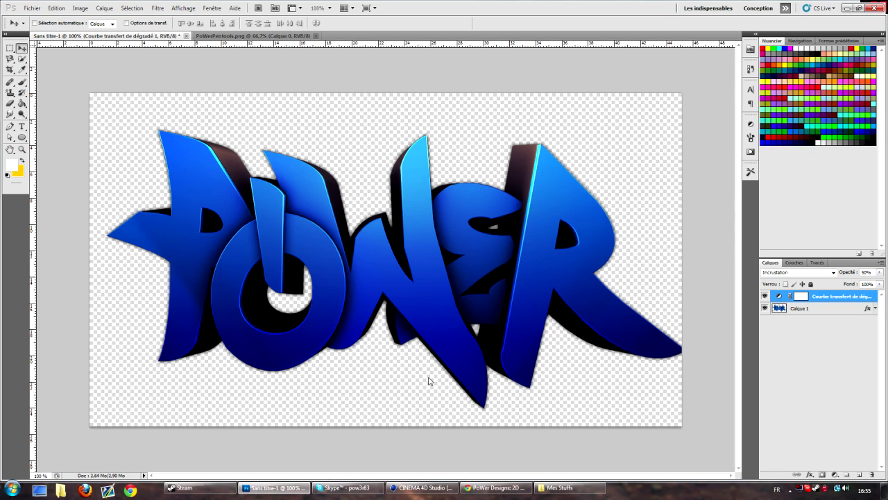